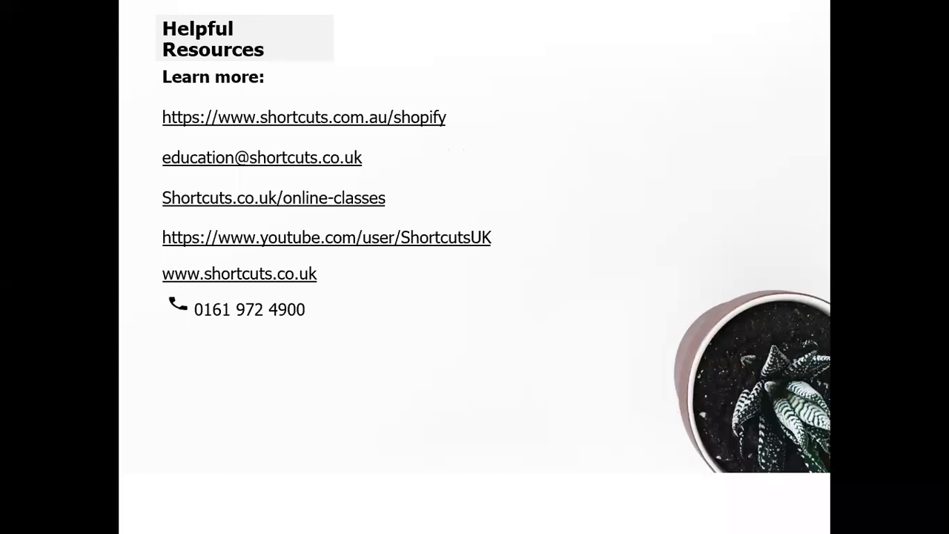
Advance through the remaining slides, exit the slide show and switch to Chrome.
left_click(801, 301)
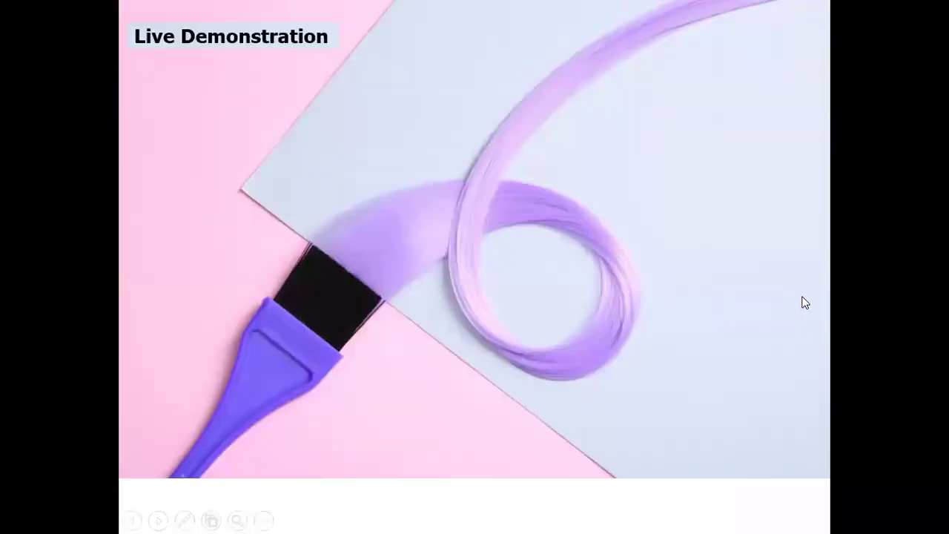
left_click(744, 282)
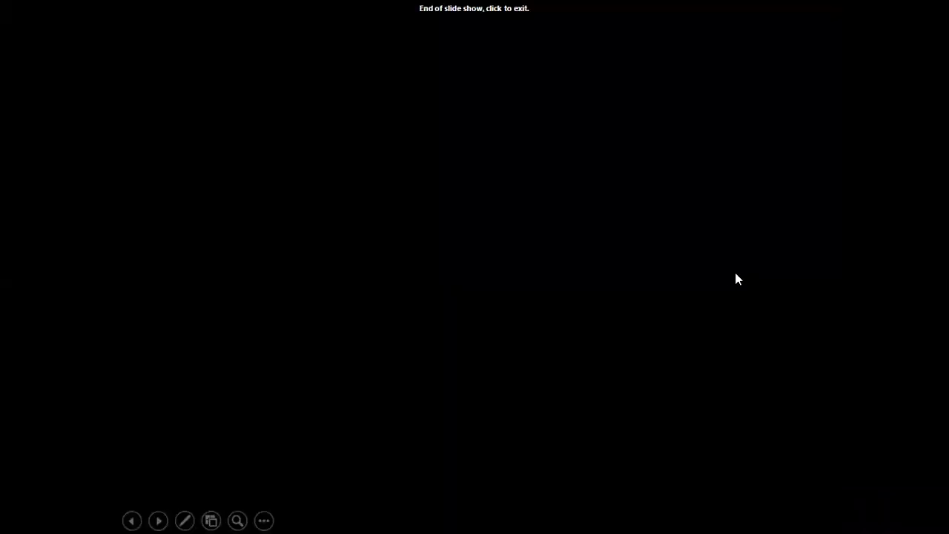
left_click(595, 225)
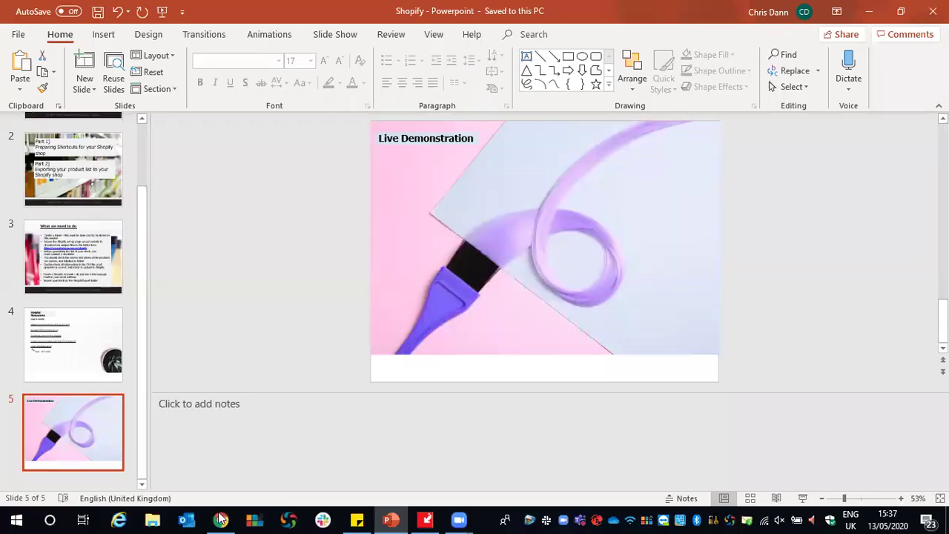
left_click(223, 437)
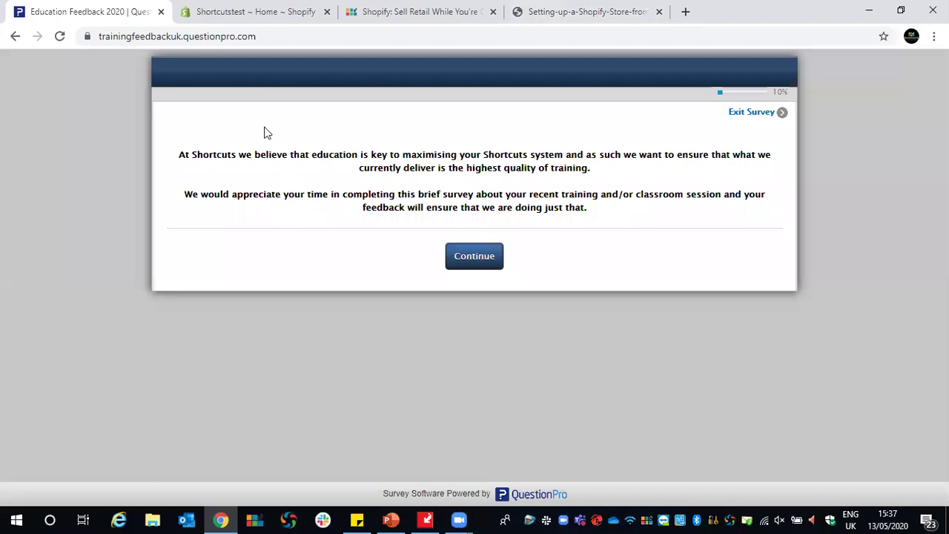
Look over the Shopify store's admin home, then review the How To Videos and Set Up Guide sections of the Shortcuts Shopify page.
left_click(256, 13)
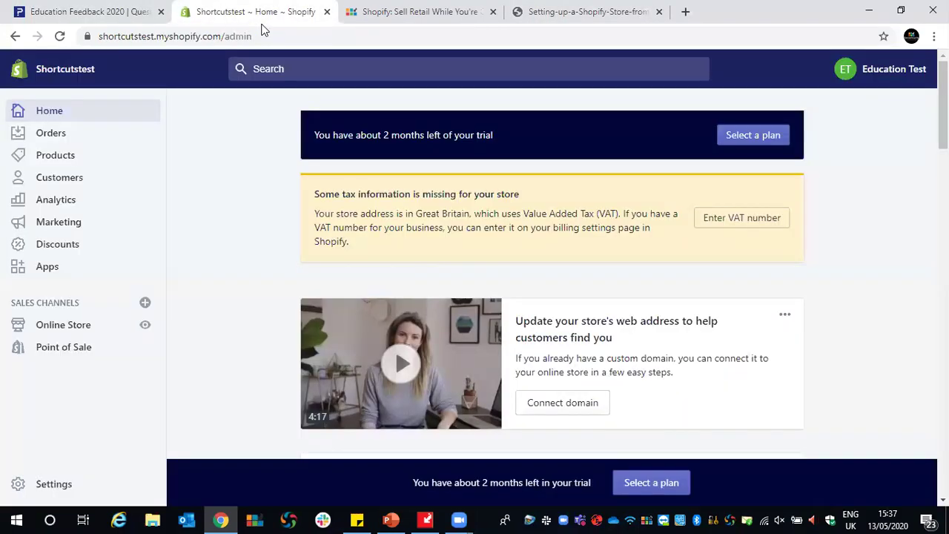
left_click(587, 18)
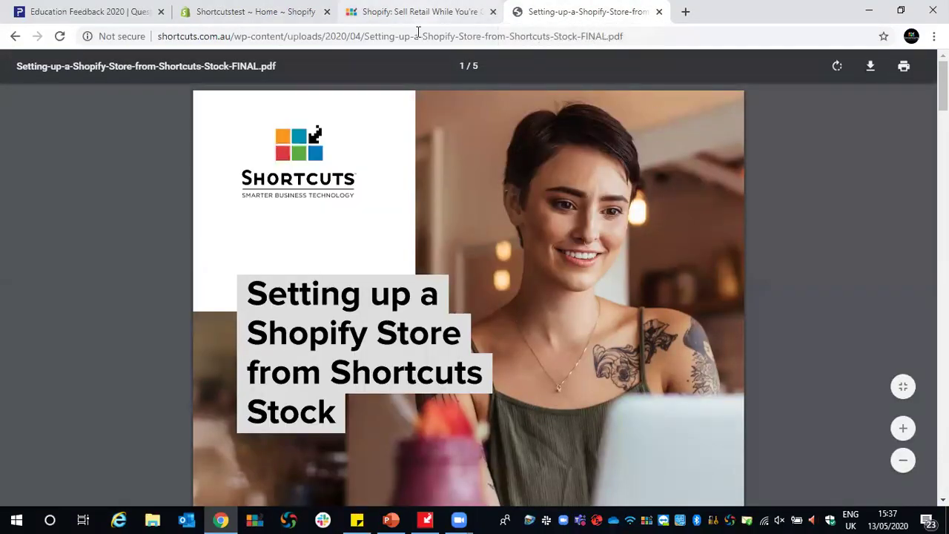
key("ctrl+shift+Tab")
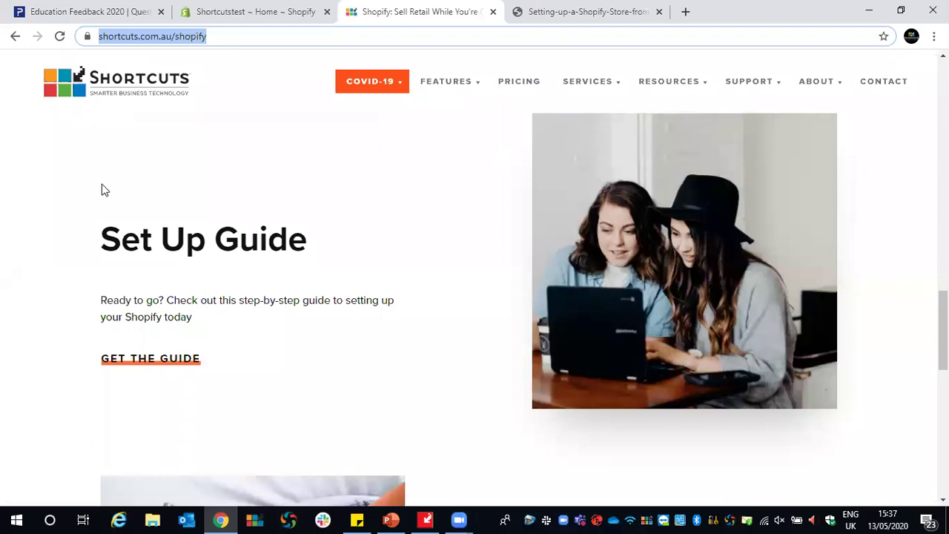
scroll(223, 365, "up", 5)
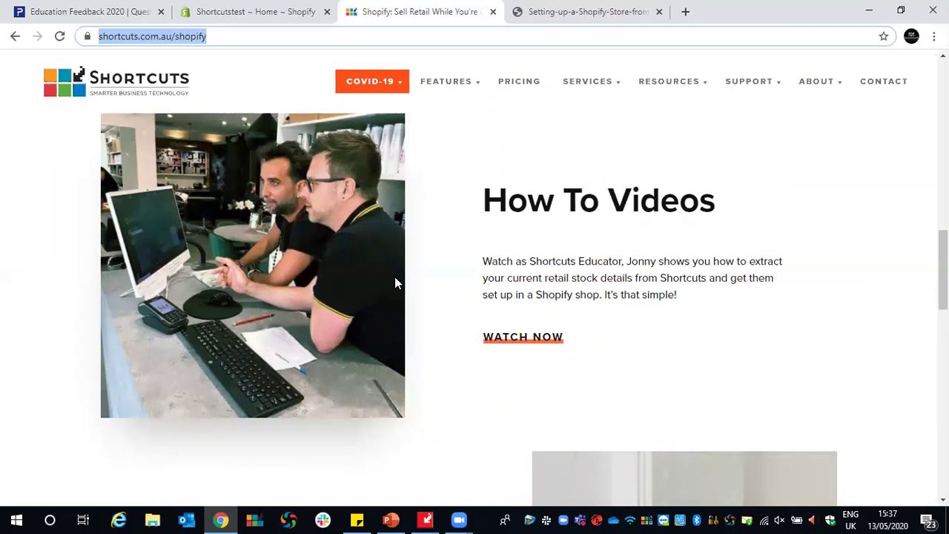
scroll(406, 283, "down", 4)
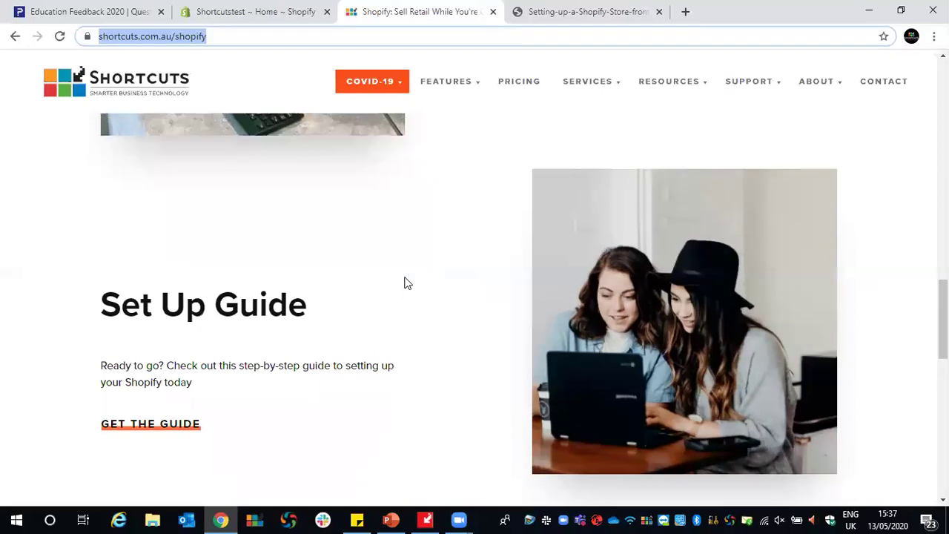
scroll(406, 283, "down", 1)
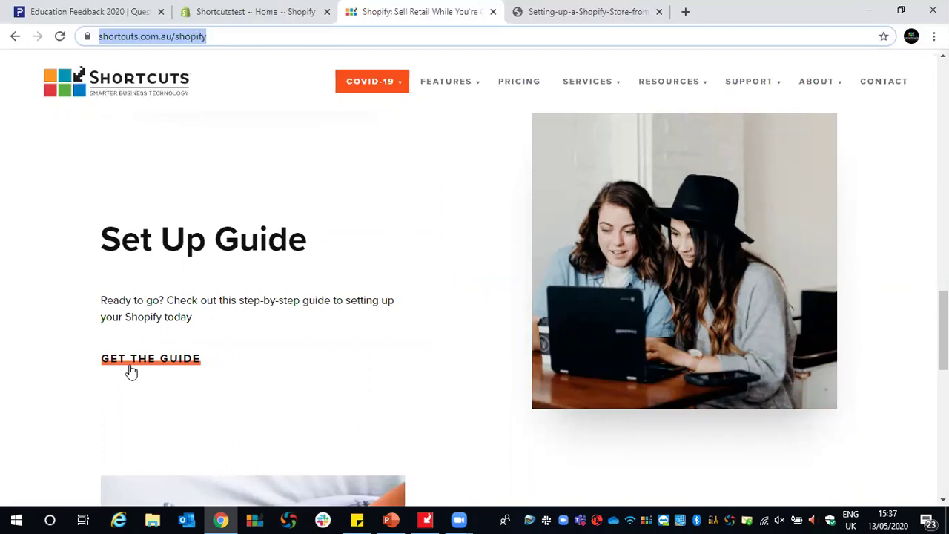
Read the setup guide PDF's "Before you start" and "In Shortcuts" instructions, highlighting the text about creating a folder on the computer.
left_click(610, 26)
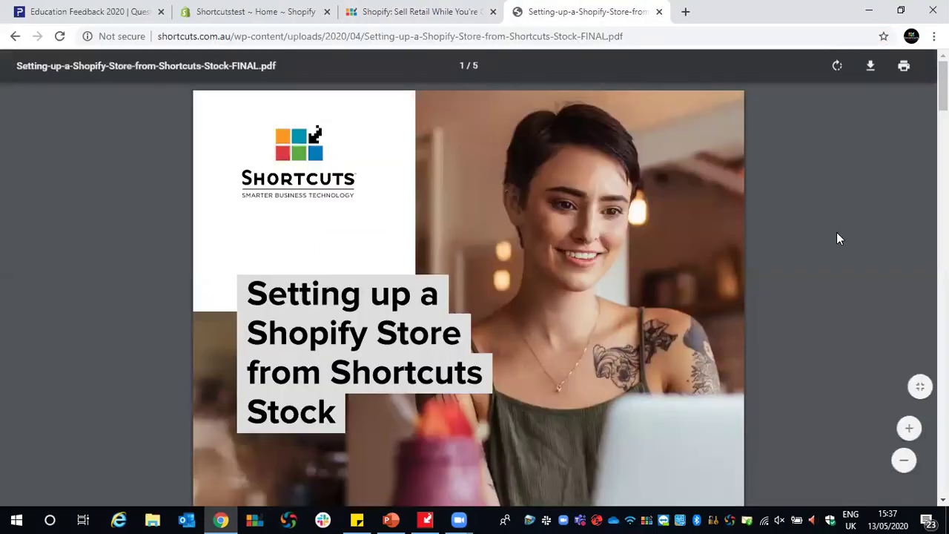
scroll(836, 236, "down", 5)
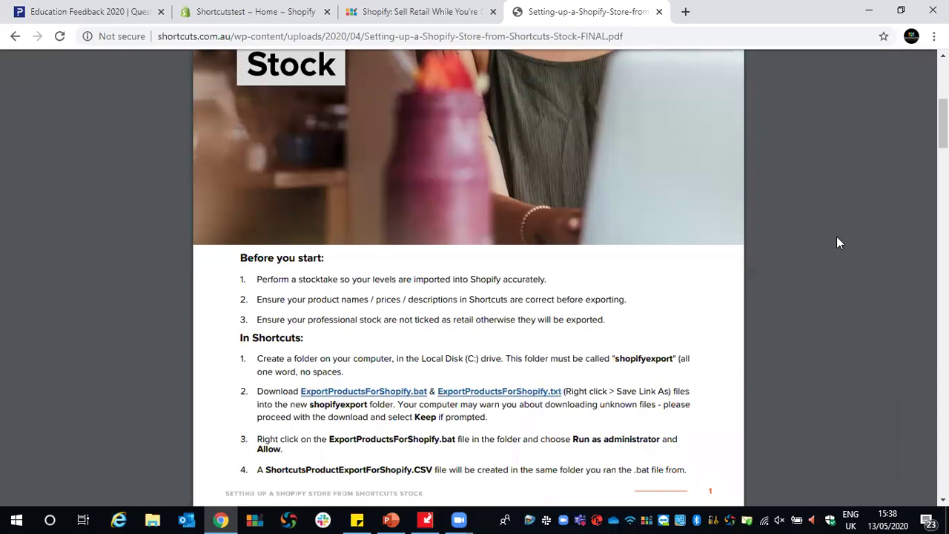
scroll(838, 243, "down", 1)
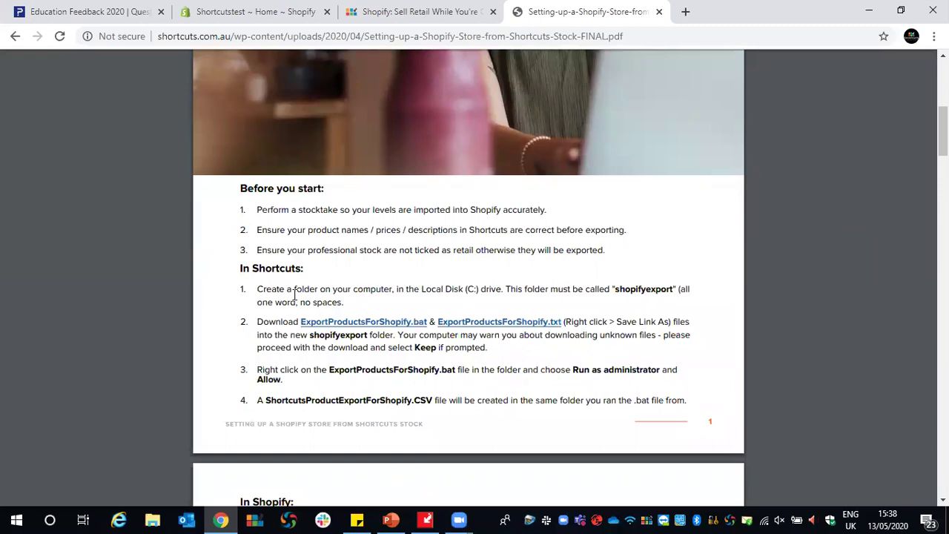
left_click_drag(256, 288, 396, 290)
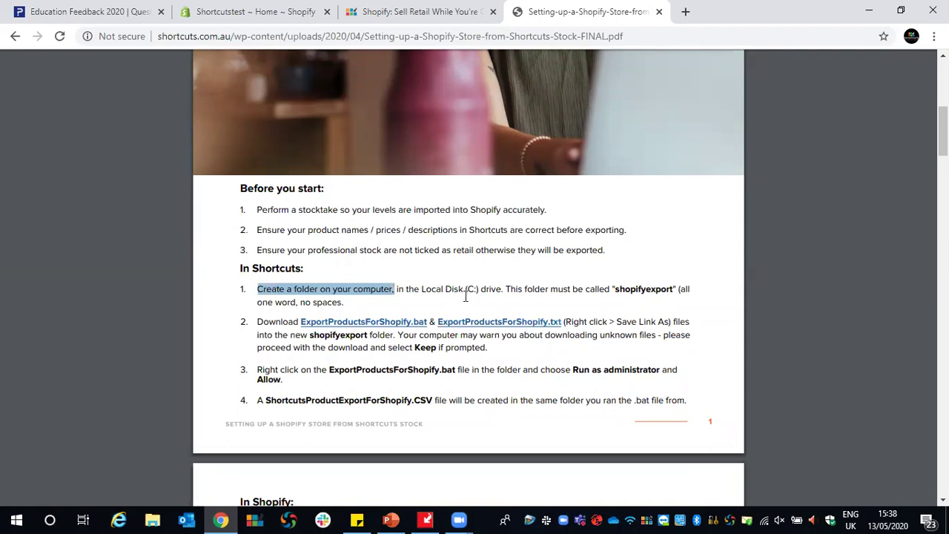
Switch to File Explorer, browse to Local Disk (C:) and show the option for creating a new folder there without using it.
left_click(152, 520)
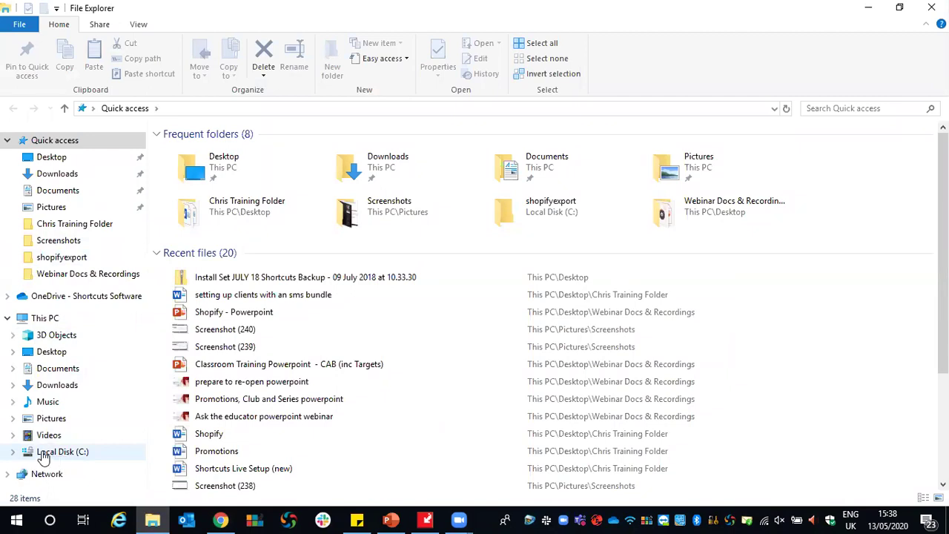
left_click(59, 454)
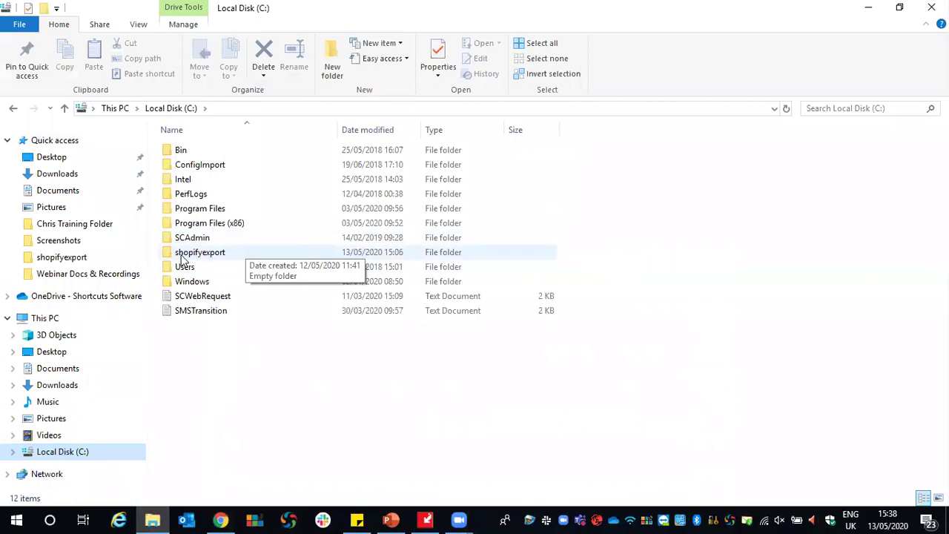
right_click(198, 354)
mouse_move(319, 317)
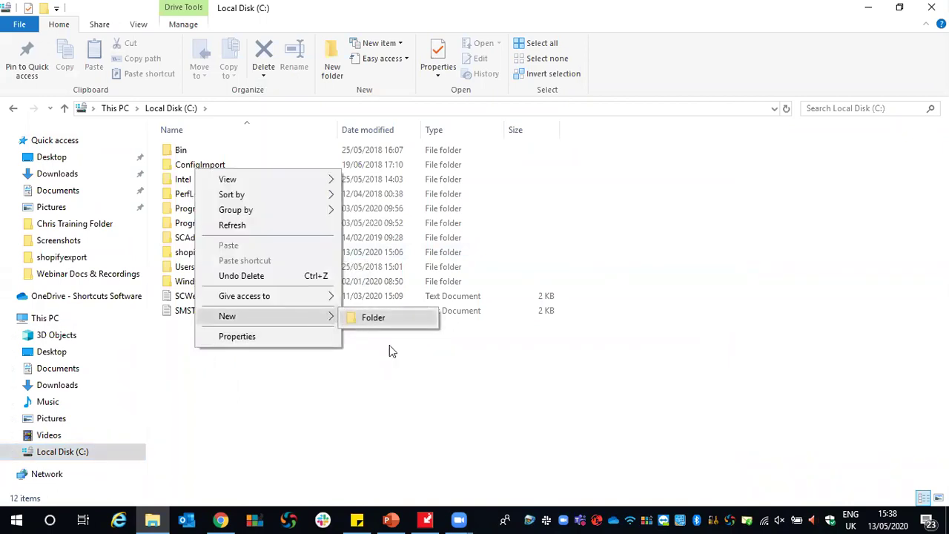
key("Escape")
key("Escape")
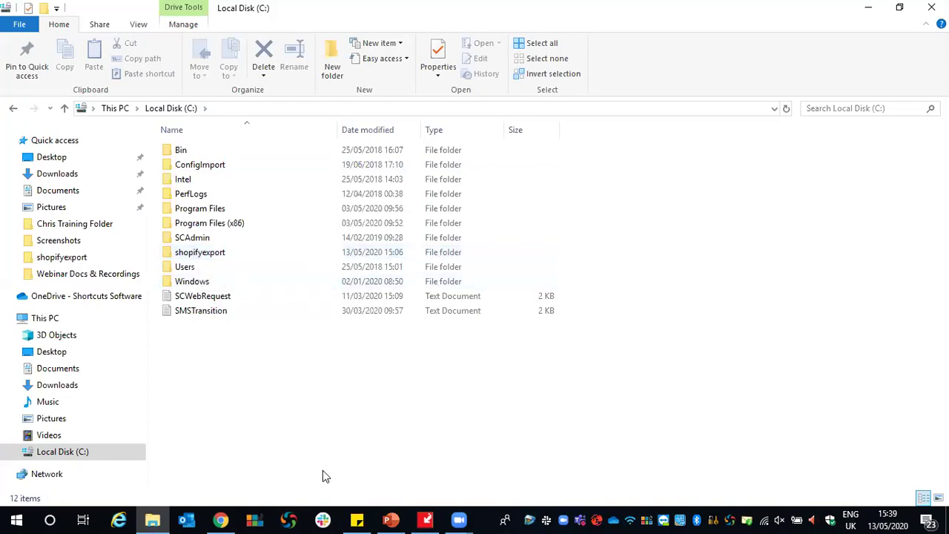
Switch back to the setup guide in Chrome, download ExportProductsForShopify.bat and keep the file.
left_click(229, 519)
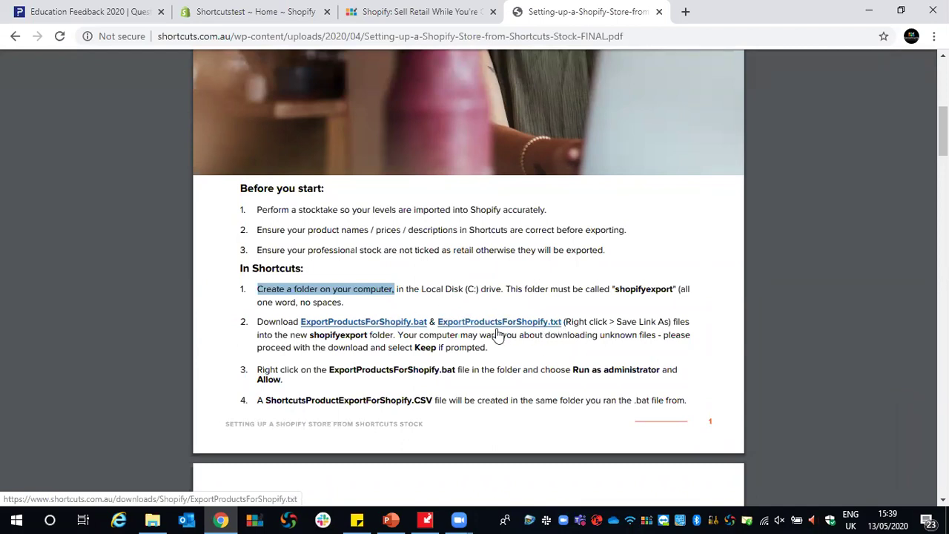
left_click(367, 324)
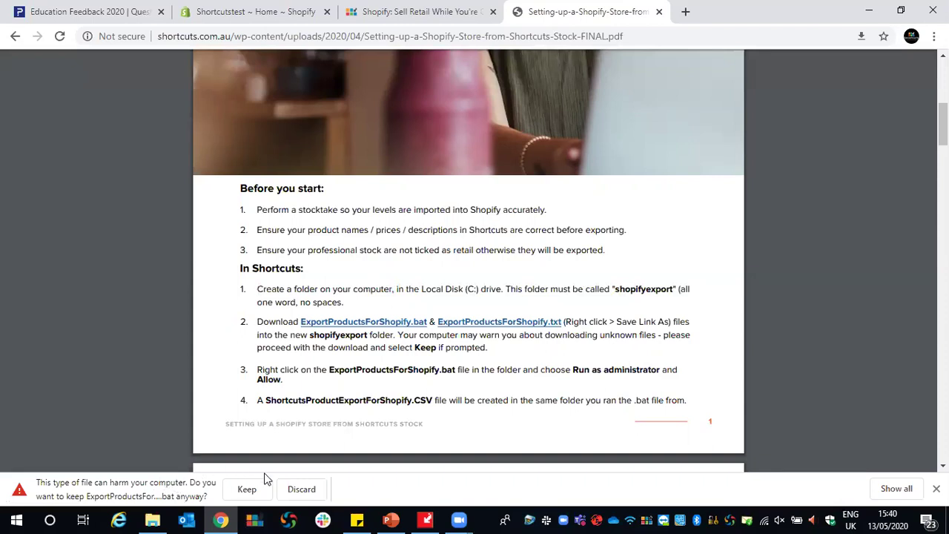
left_click(237, 497)
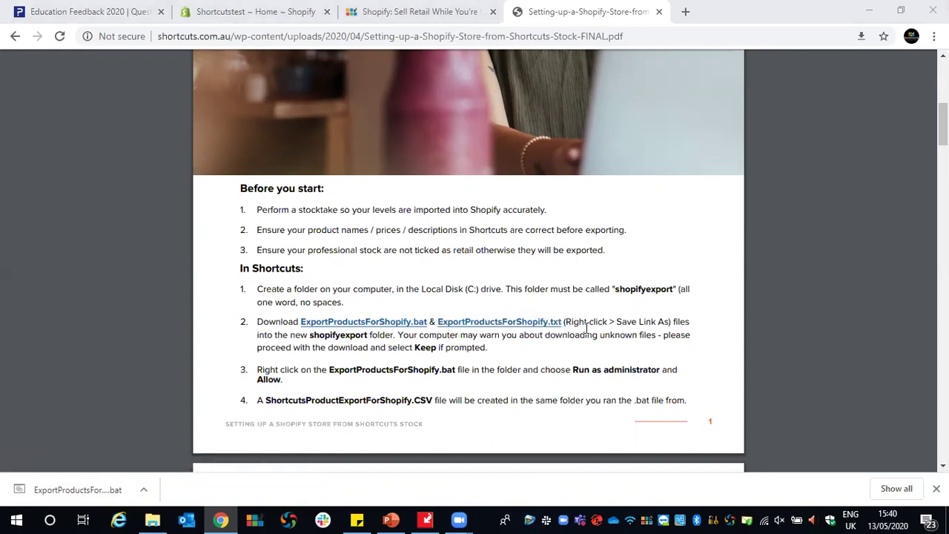
Save the linked ExportProductsForShopify.txt file into the shopifyexport folder on Local Disk (C:).
right_click(478, 325)
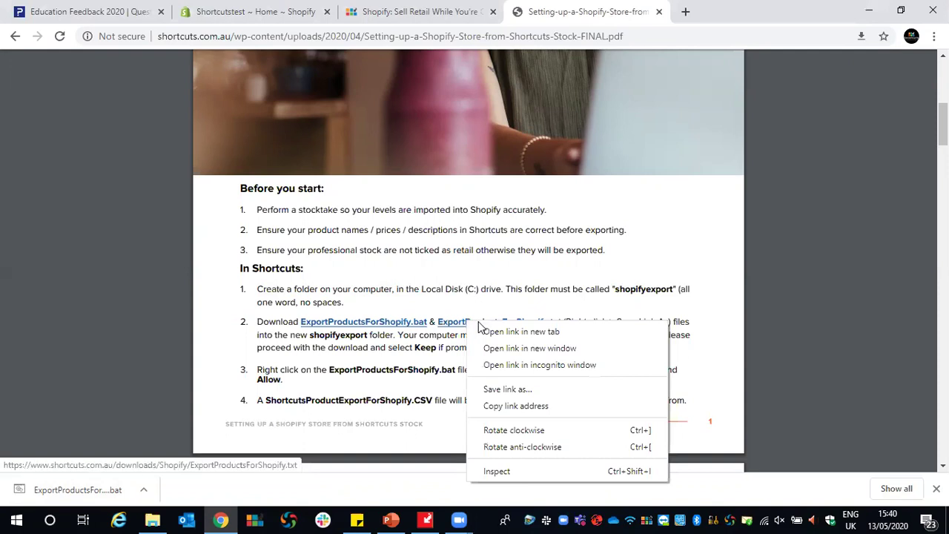
left_click(496, 392)
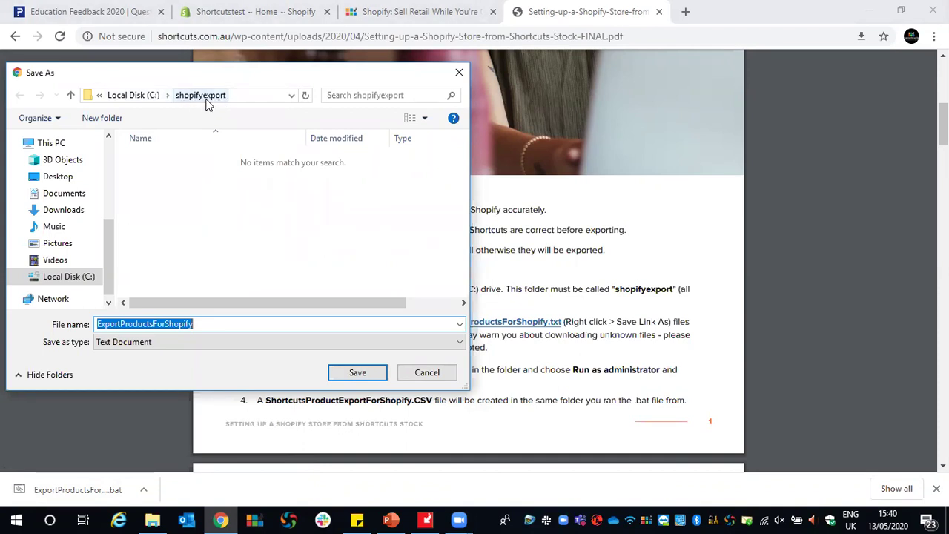
left_click(358, 373)
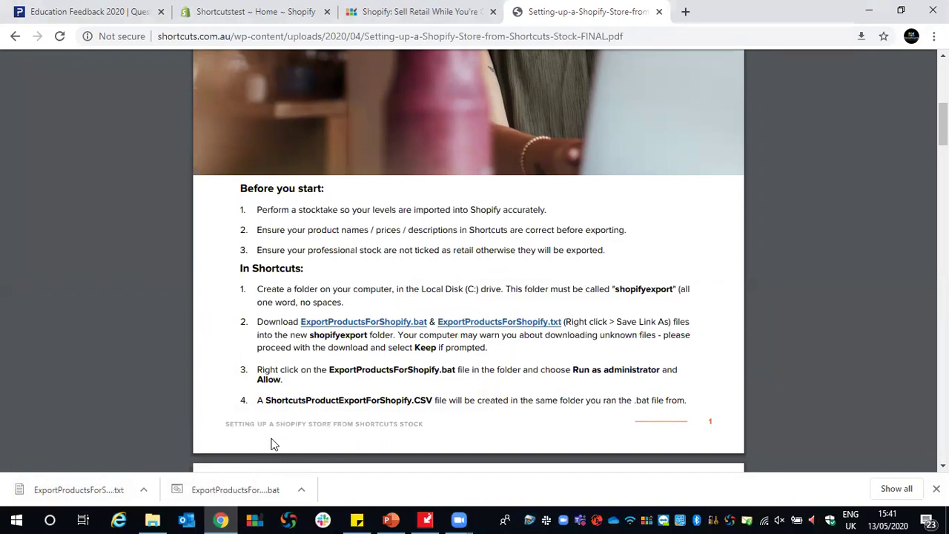
In File Explorer, move the ExportProductsForShopify batch file from Downloads into the shopifyexport folder and open that folder.
left_click(143, 519)
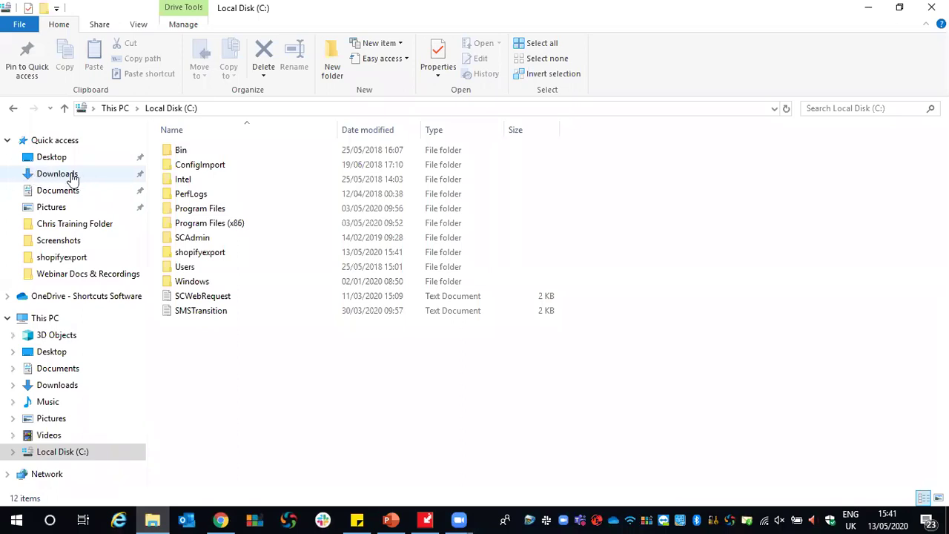
left_click(41, 178)
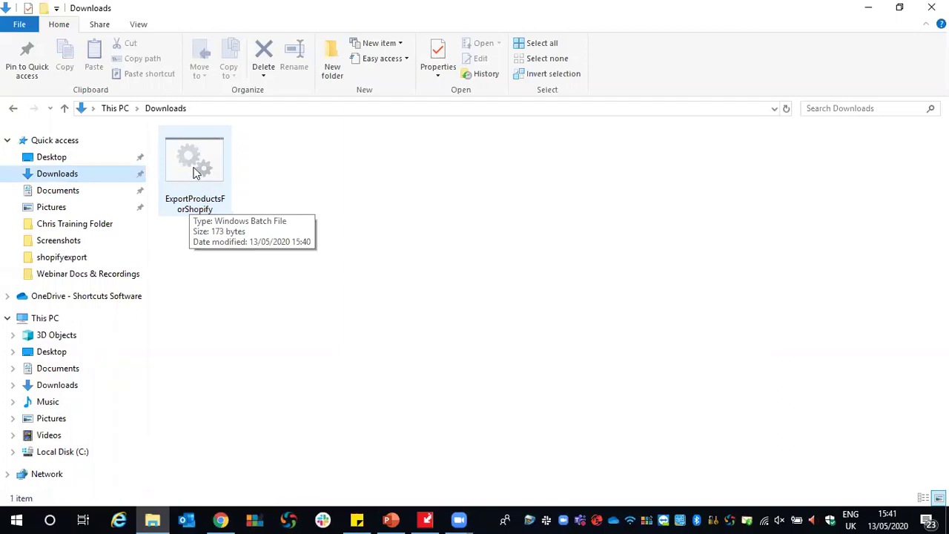
left_click_drag(205, 159, 58, 263)
left_click(52, 261)
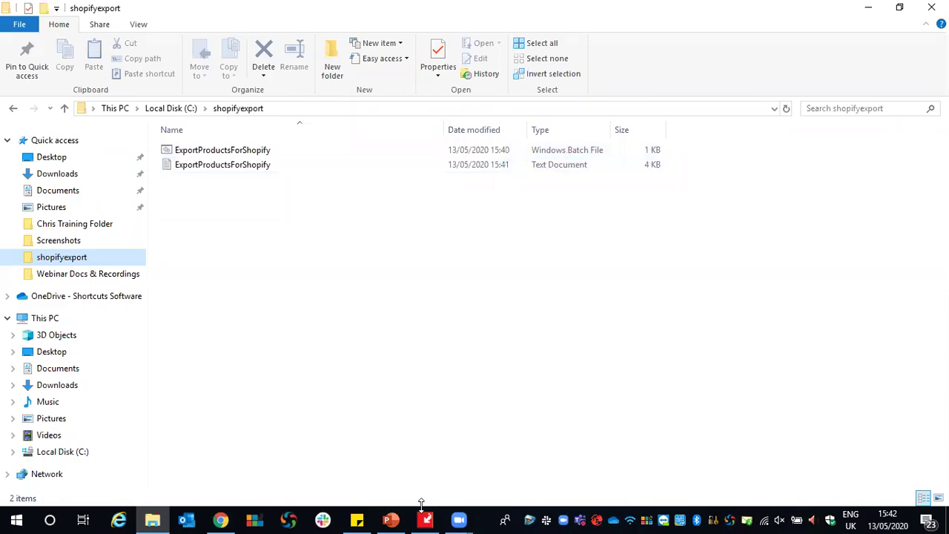
Switch to Shortcuts, close the open stock product list and reopen it.
left_click(426, 476)
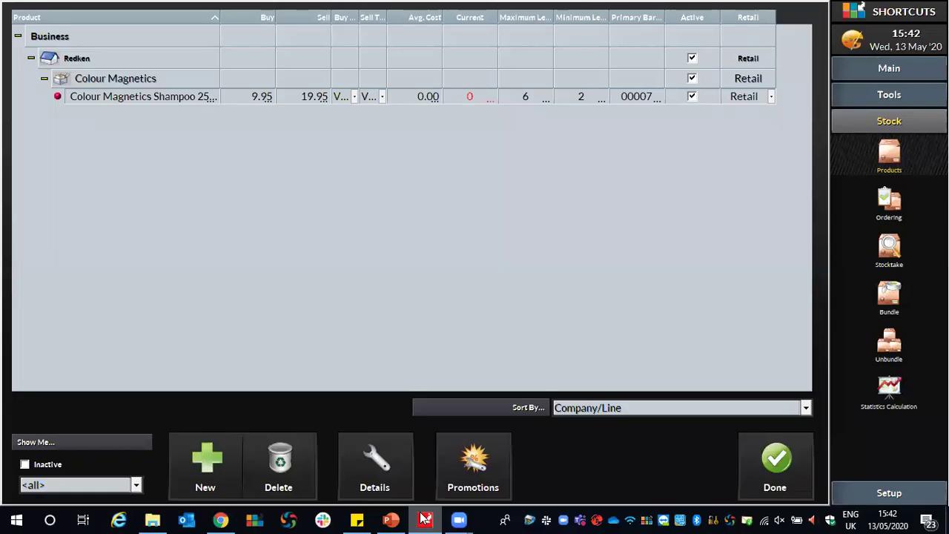
left_click(775, 466)
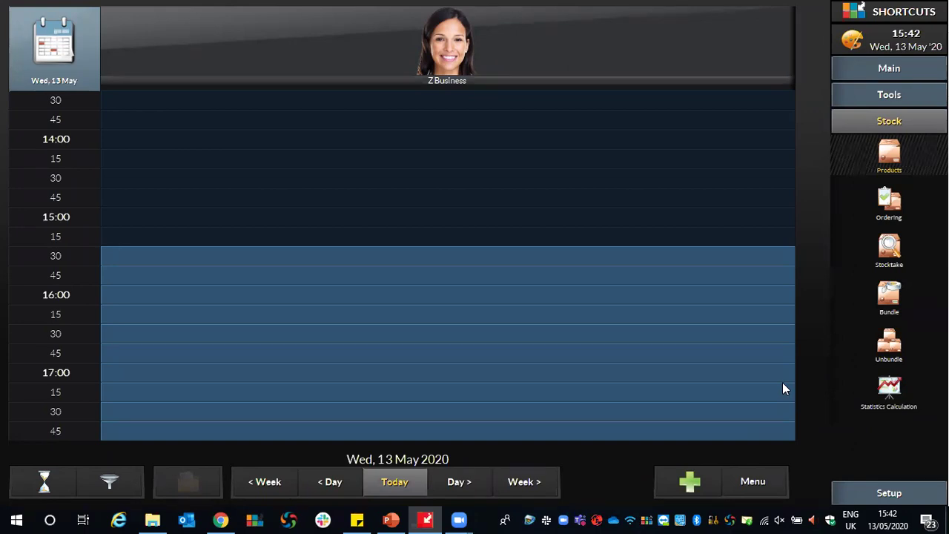
left_click(887, 157)
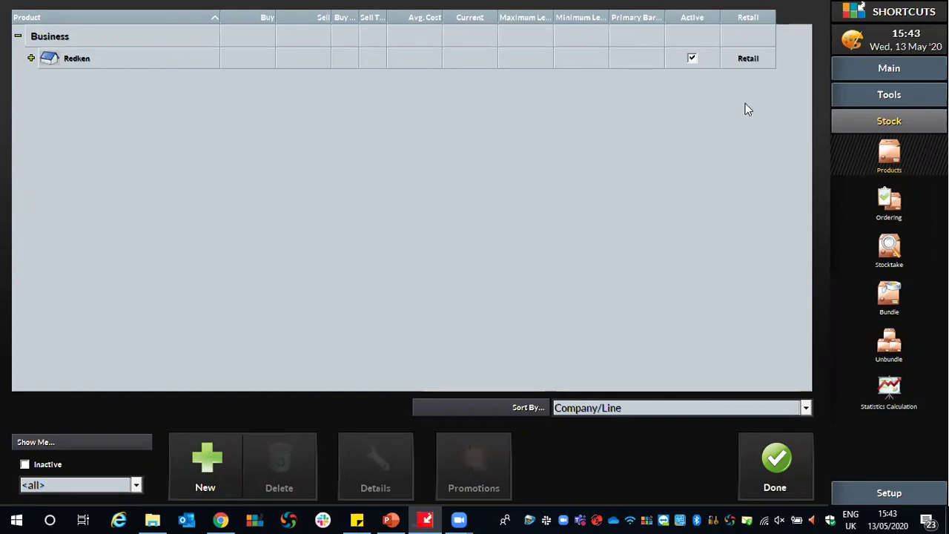
Check the Retail entry among the product list's property columns and view the product type filter options without changing them.
right_click(742, 17)
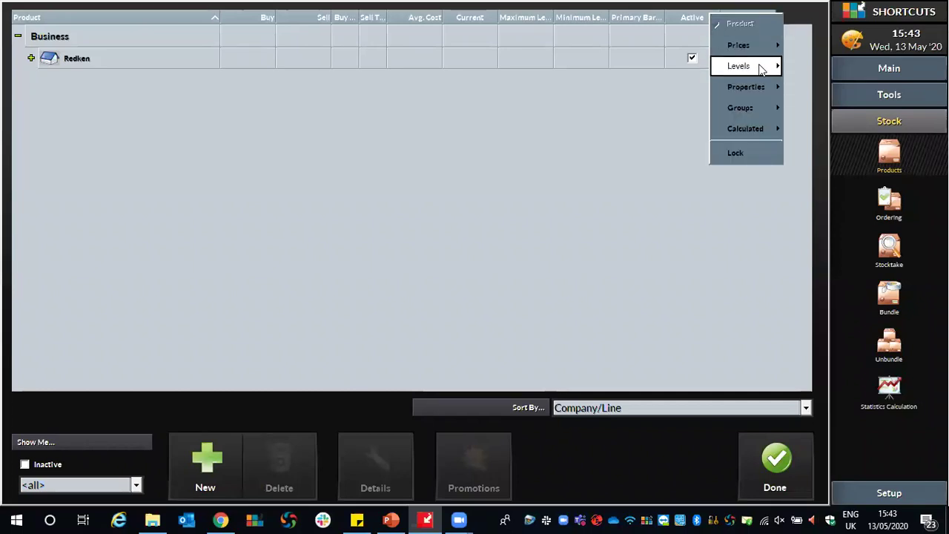
mouse_move(773, 90)
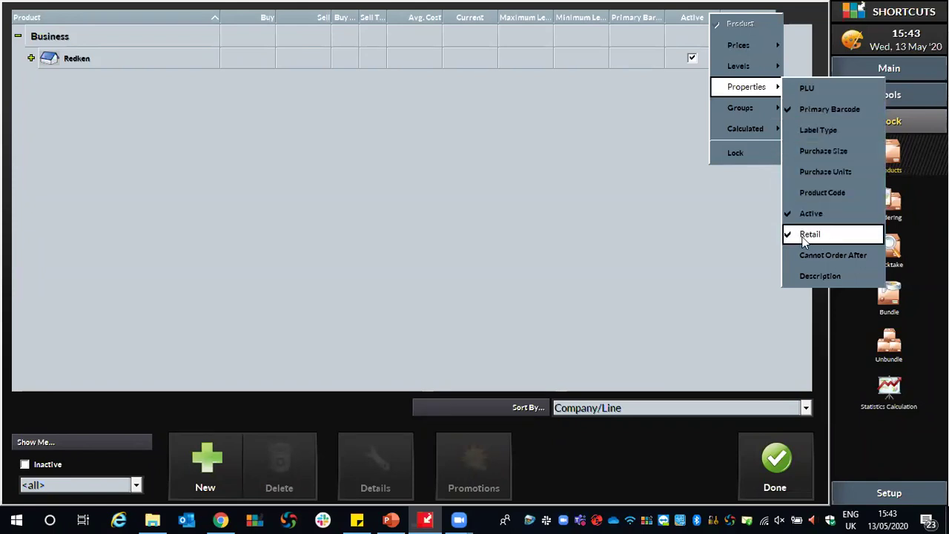
left_click(751, 226)
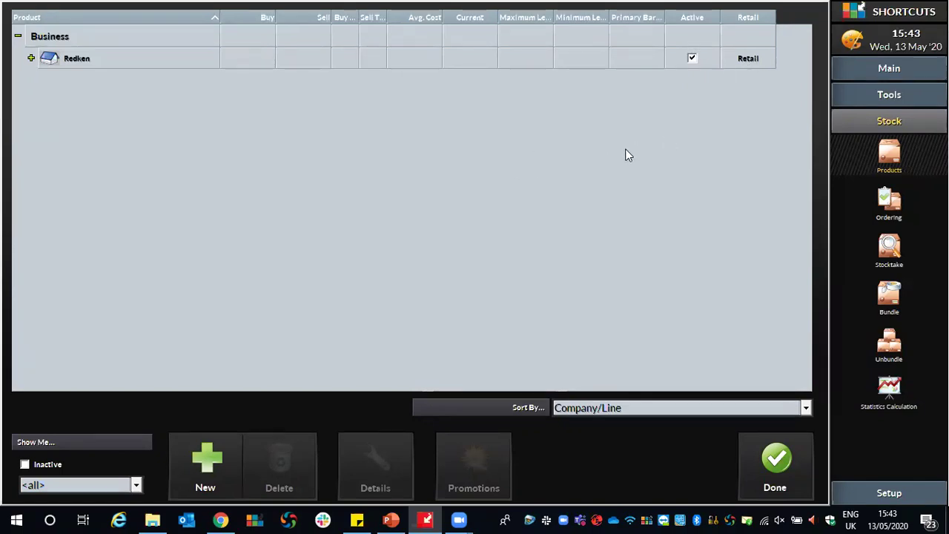
left_click(31, 485)
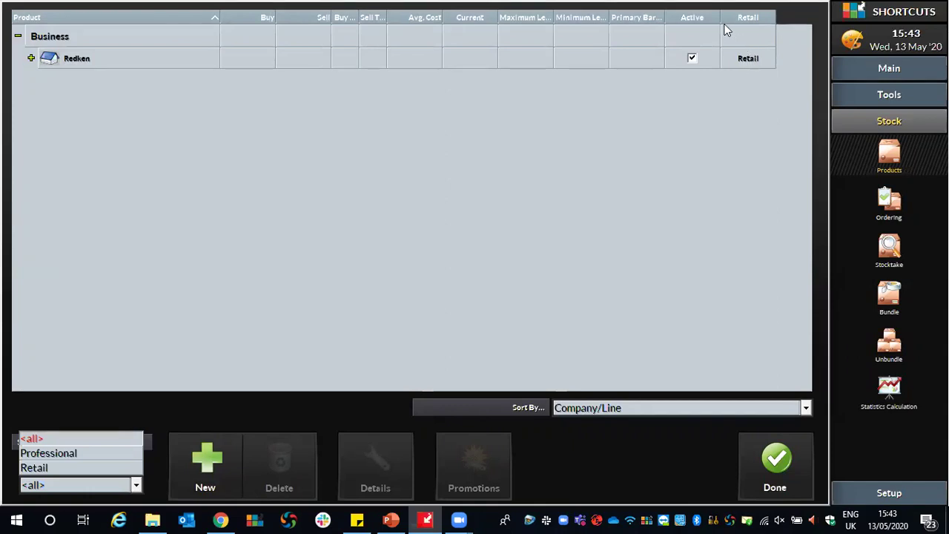
left_click(716, 110)
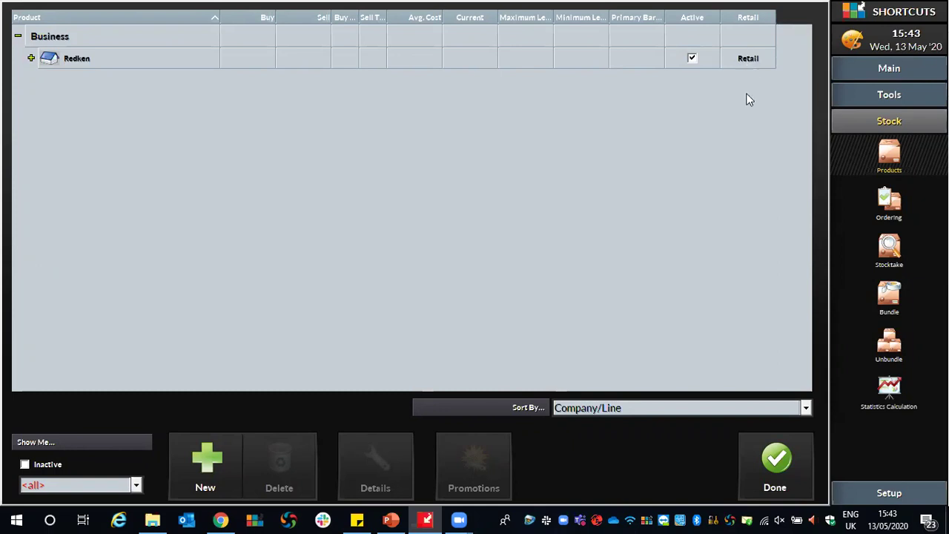
Expand Redken and Colour Magnetics in the product list and check the Retail entry among the property columns.
left_click(31, 58)
left_click(45, 79)
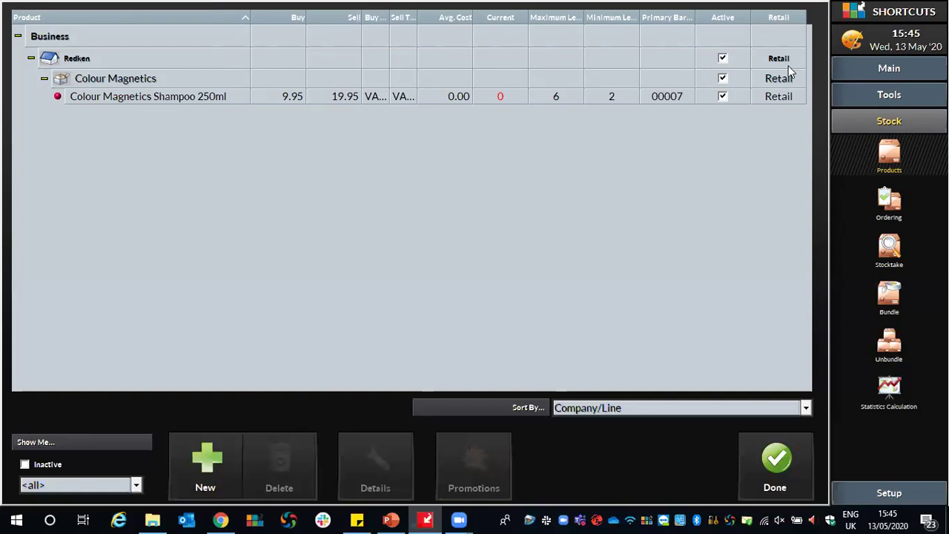
right_click(760, 19)
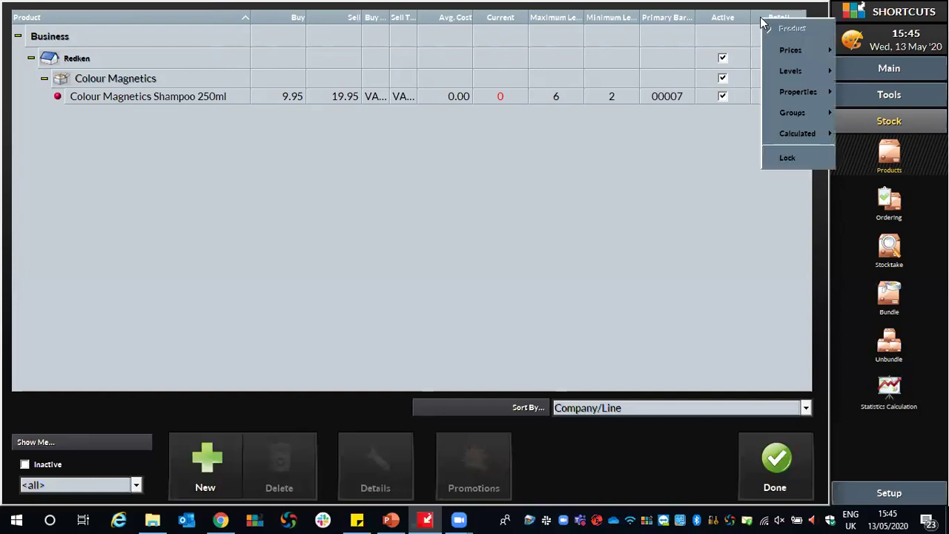
mouse_move(824, 91)
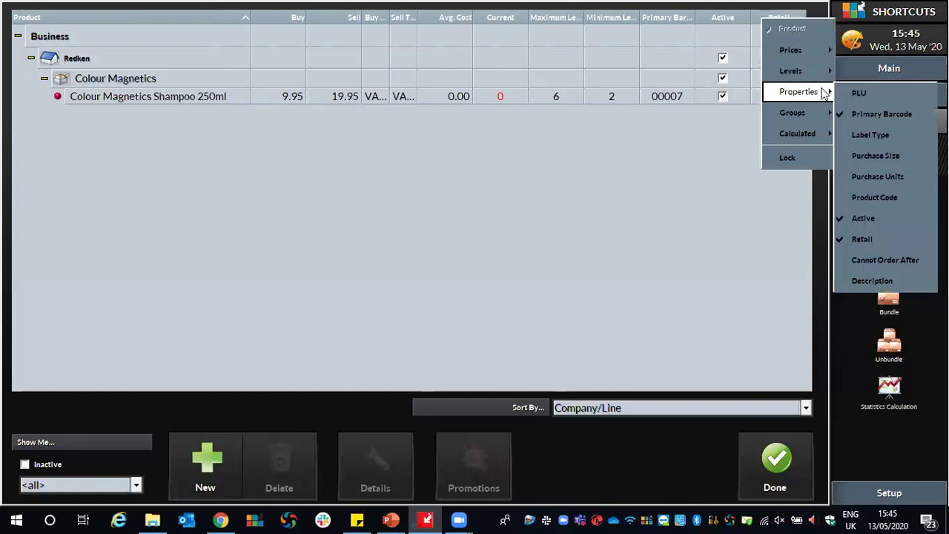
left_click(786, 255)
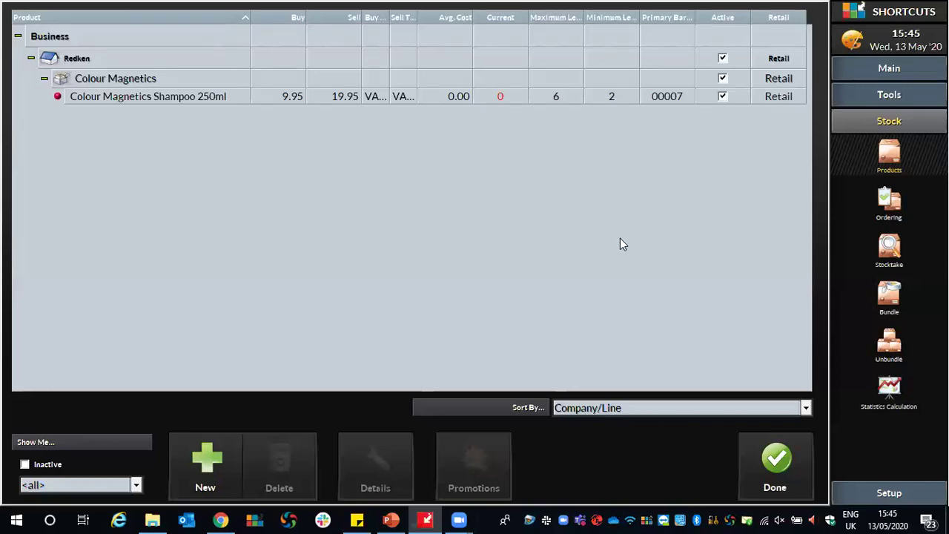
Create a new stocktake with the description Shopify and proceed to its entries.
left_click(894, 247)
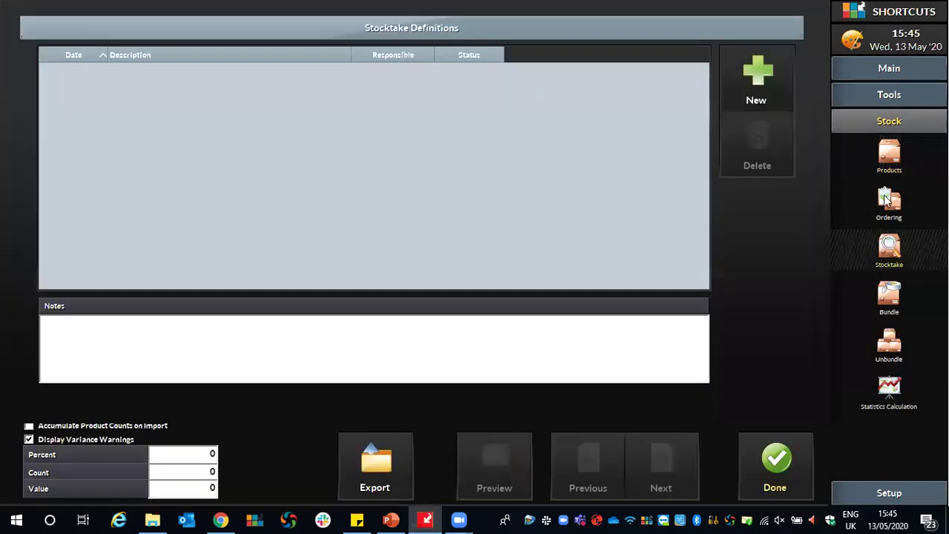
left_click(755, 71)
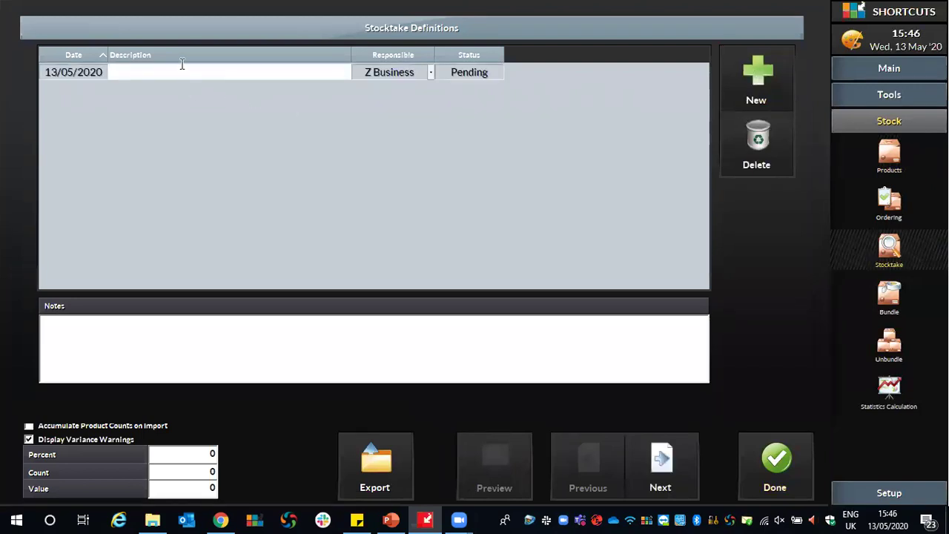
type("Shopify")
left_click(656, 486)
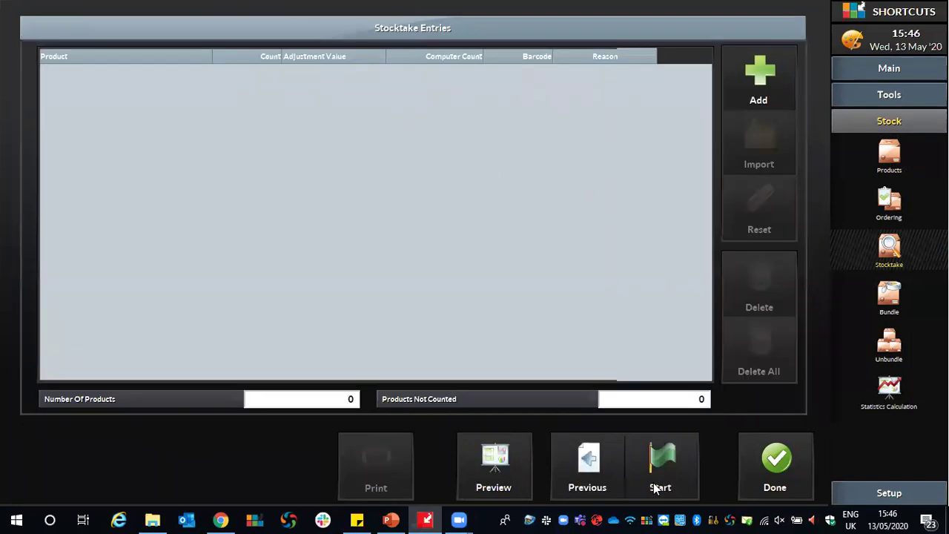
Add the Redken company's products to the stocktake entries and close the product selection.
left_click(759, 85)
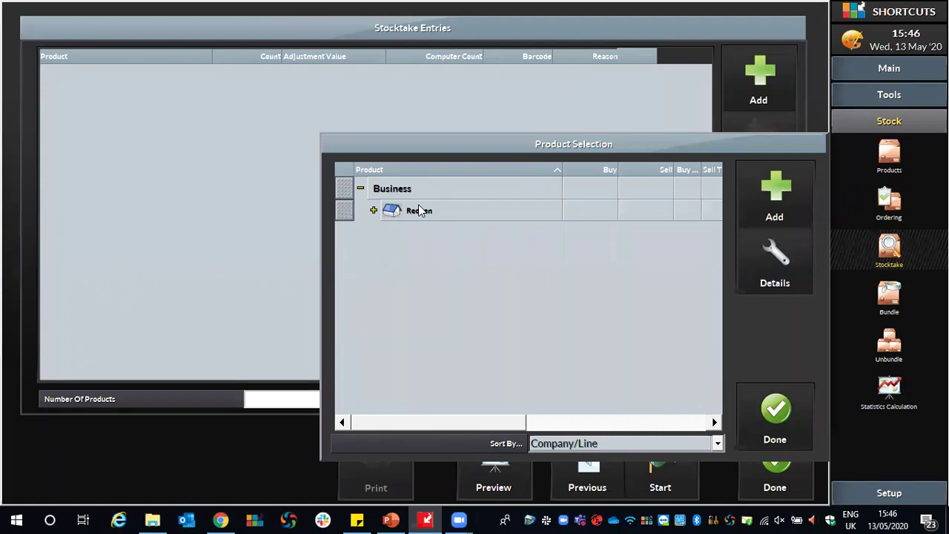
left_click(374, 211)
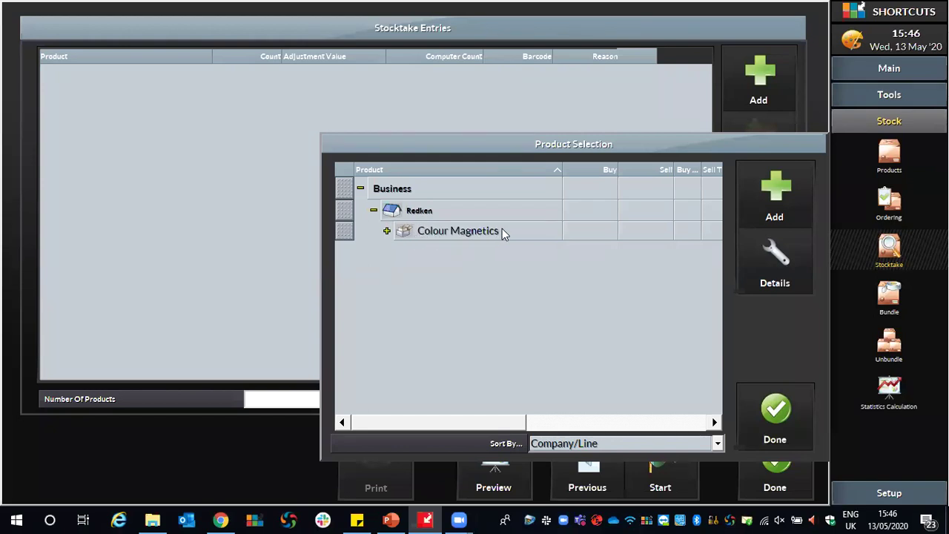
left_click(345, 235)
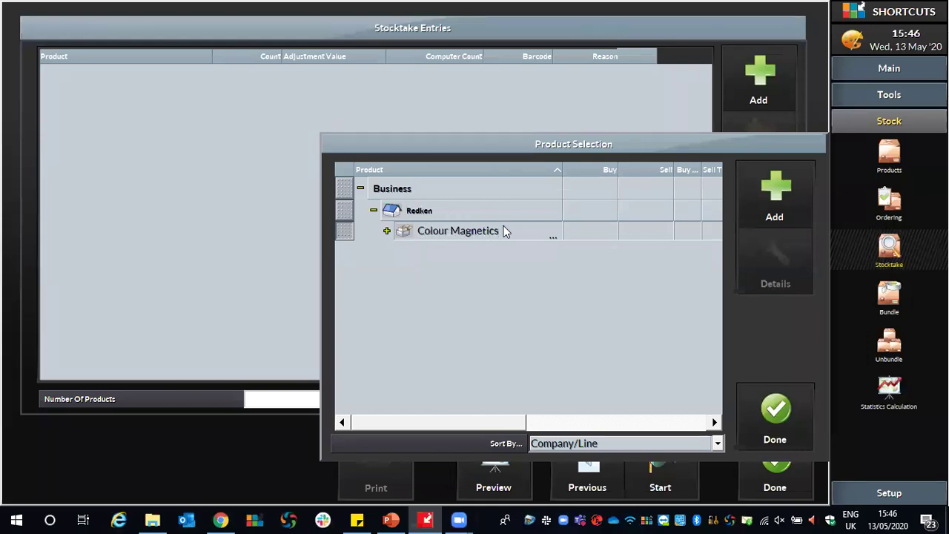
left_click(345, 232)
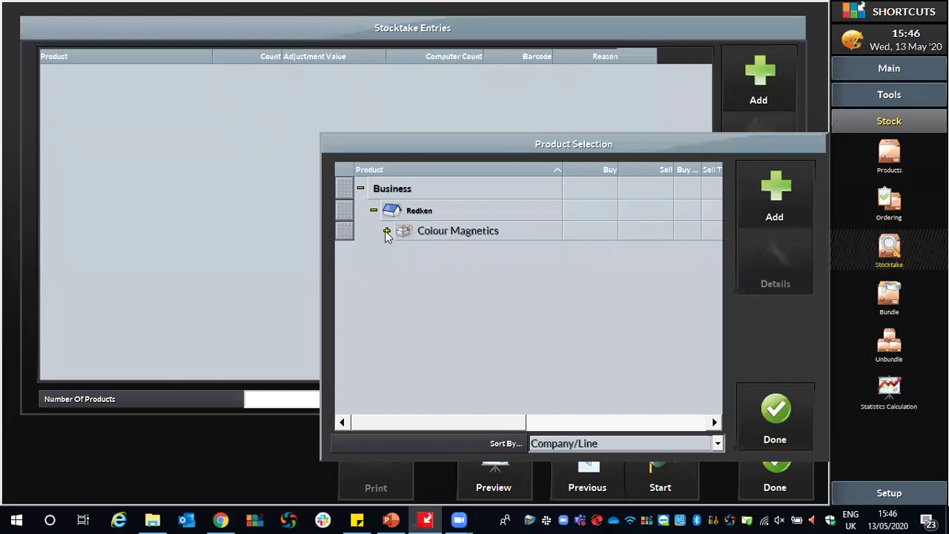
left_click(388, 231)
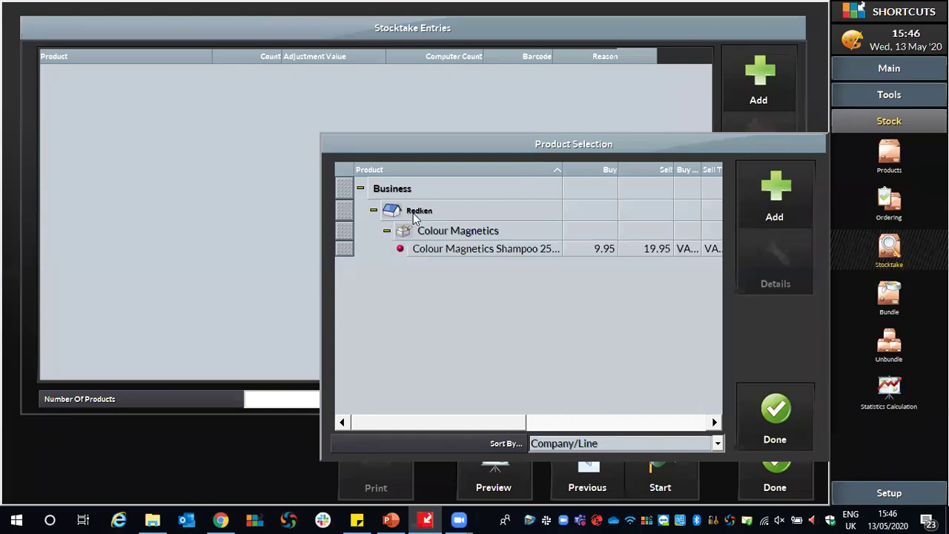
left_click(345, 252)
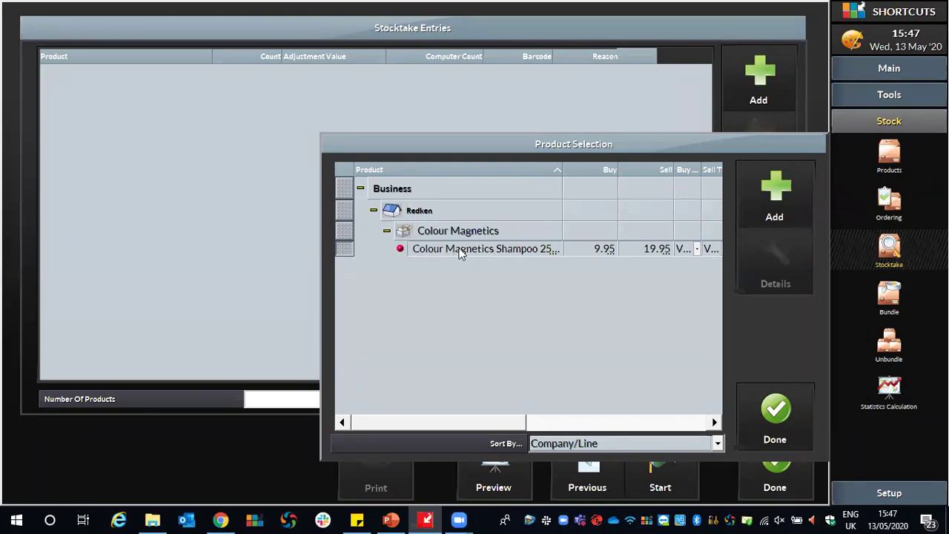
left_click(350, 252)
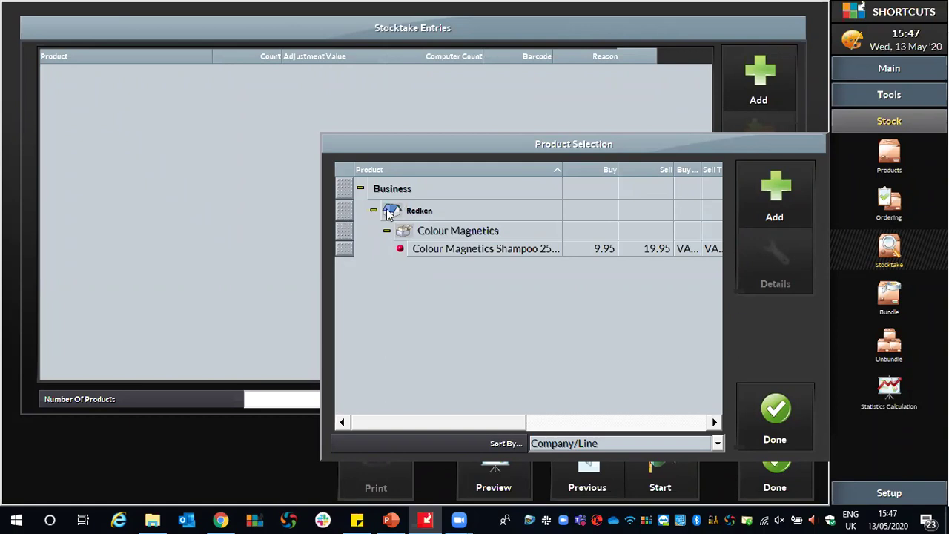
left_click(344, 210)
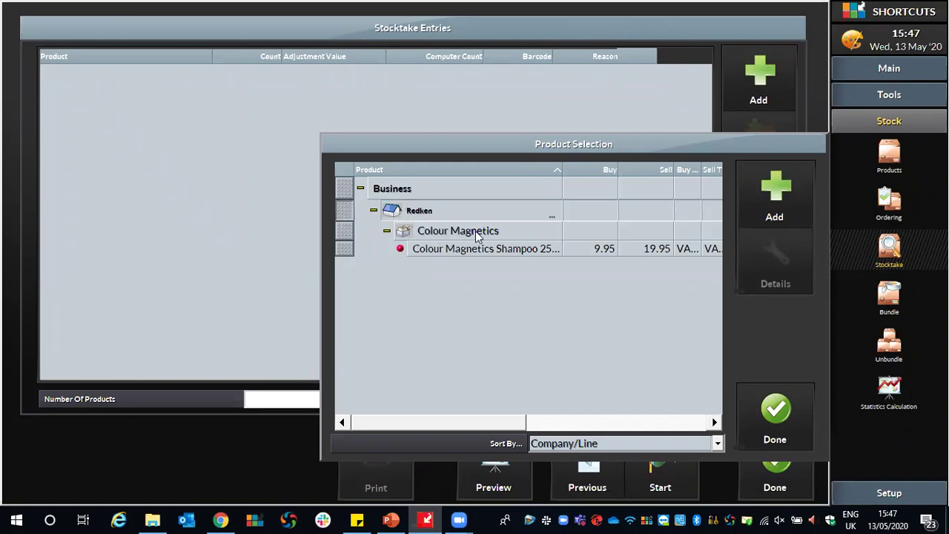
left_click(793, 198)
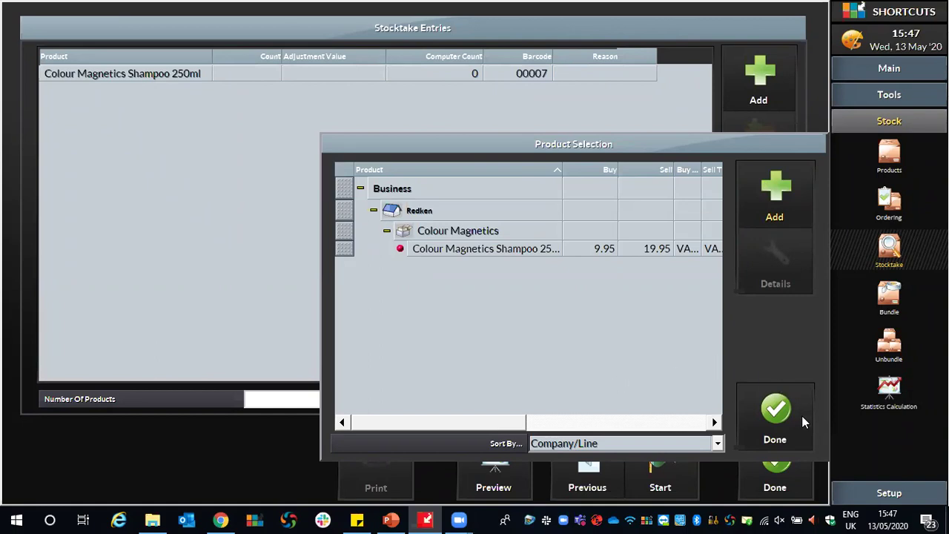
left_click(774, 427)
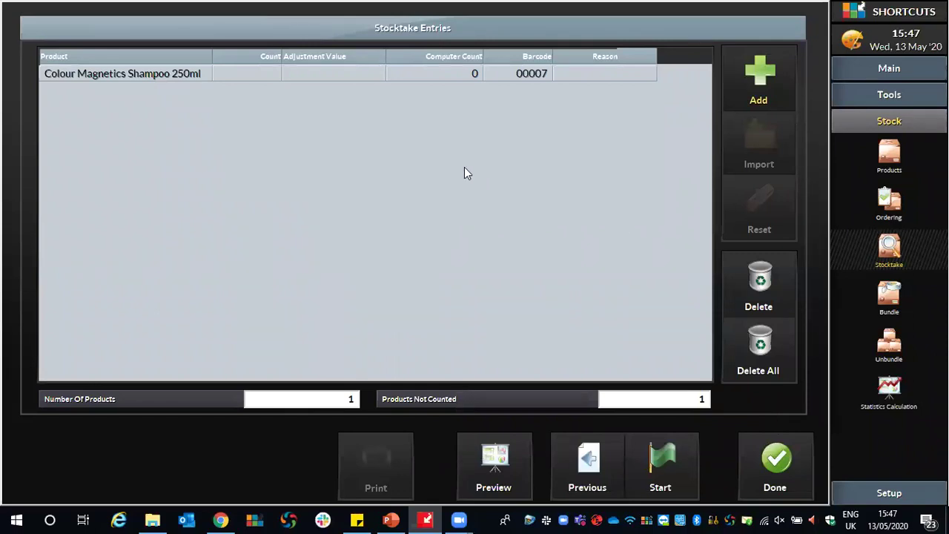
Activate the stocktake, exclude the Stocktake Form from printing and close the stocktake reports.
left_click(677, 473)
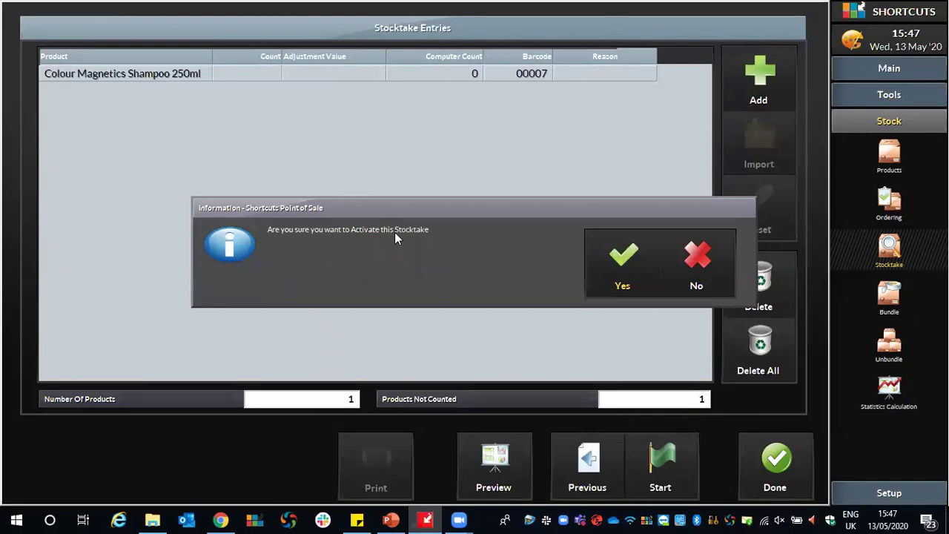
left_click(603, 256)
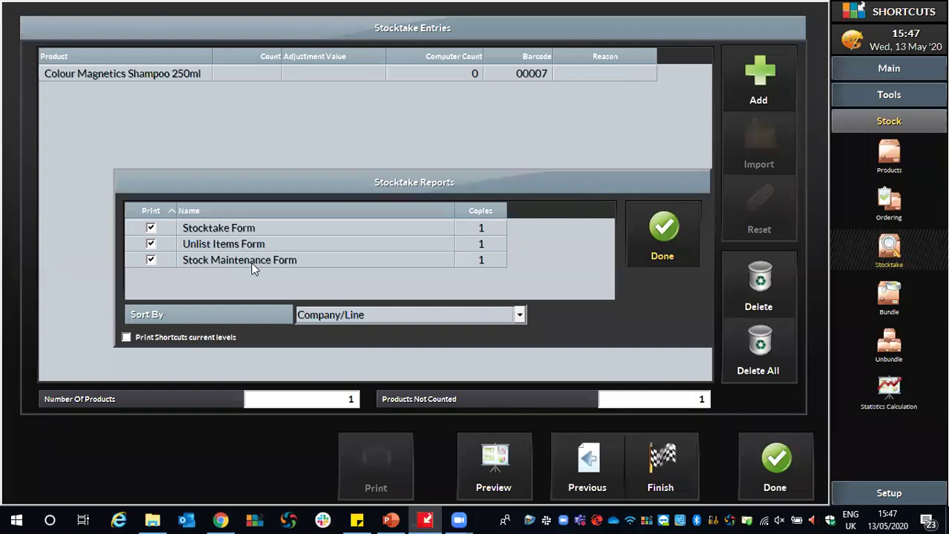
left_click(151, 227)
left_click(668, 224)
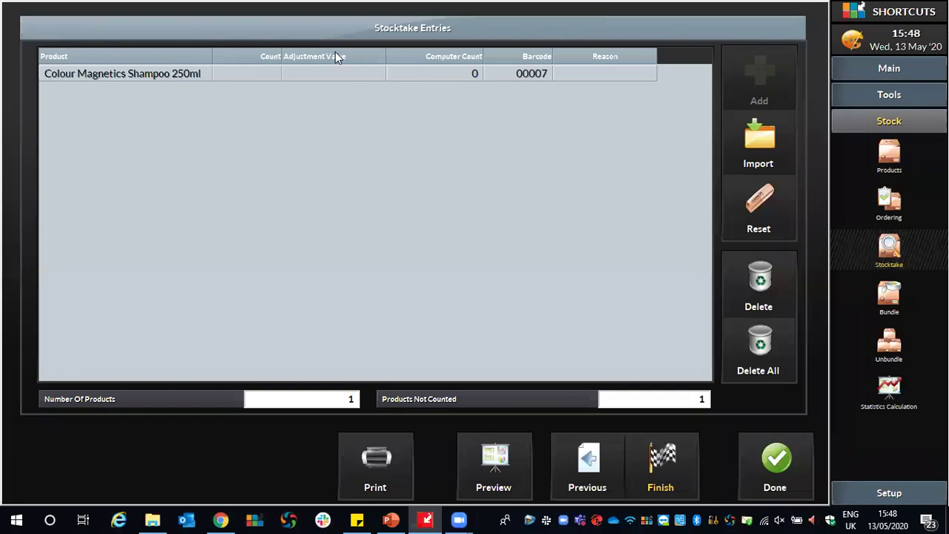
Set the stocktake count of Colour Magnetics Shampoo 250ml to 2.
left_click(236, 73)
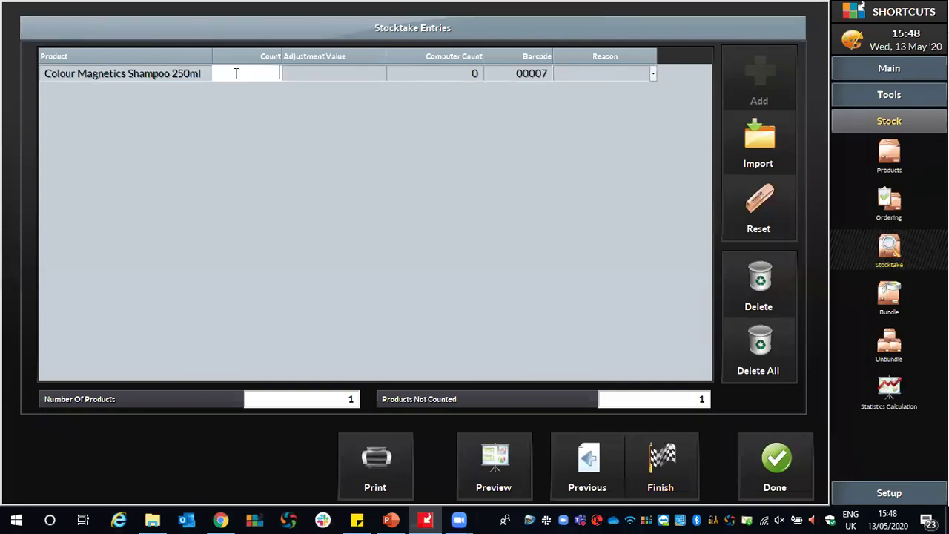
type("4")
left_click(277, 131)
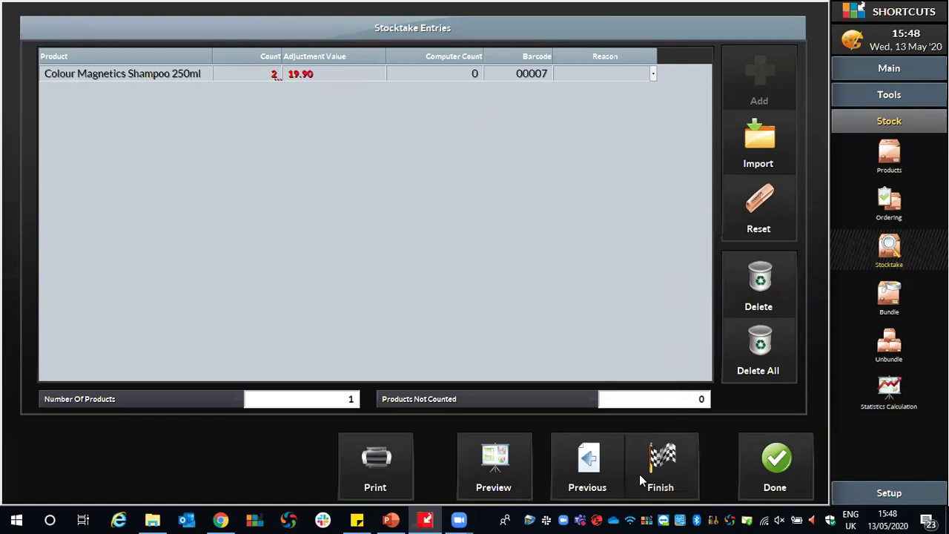
Complete the stocktake without a recount, updating the current stock levels, and leave the stocktake entries.
left_click(652, 459)
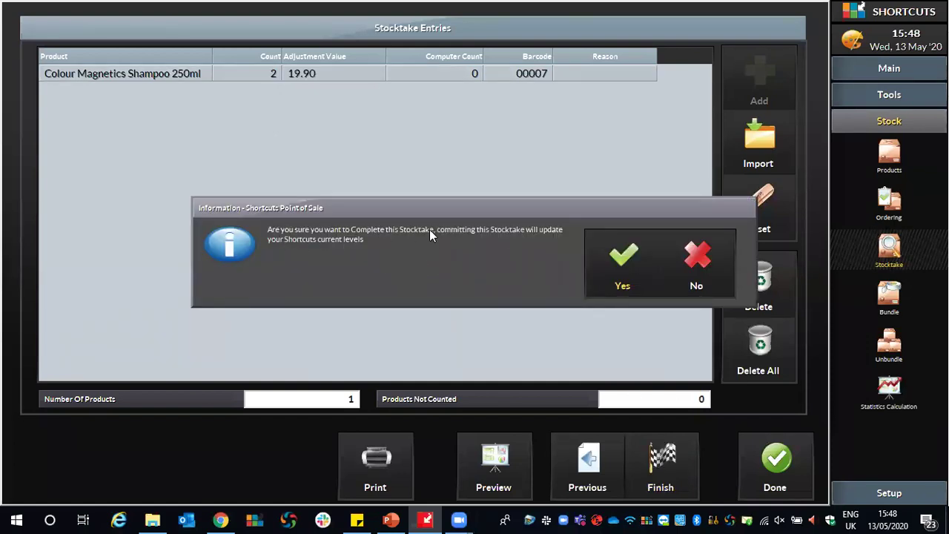
left_click(622, 257)
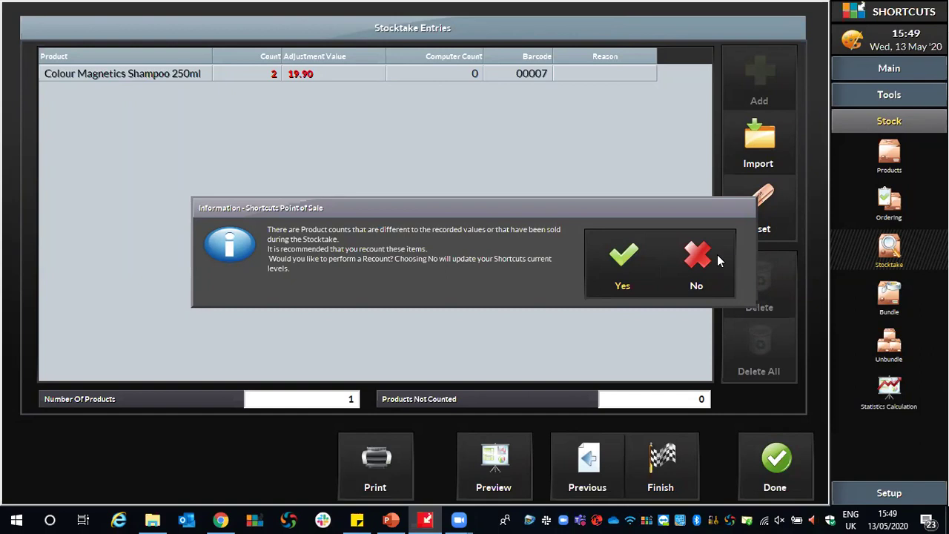
left_click(691, 270)
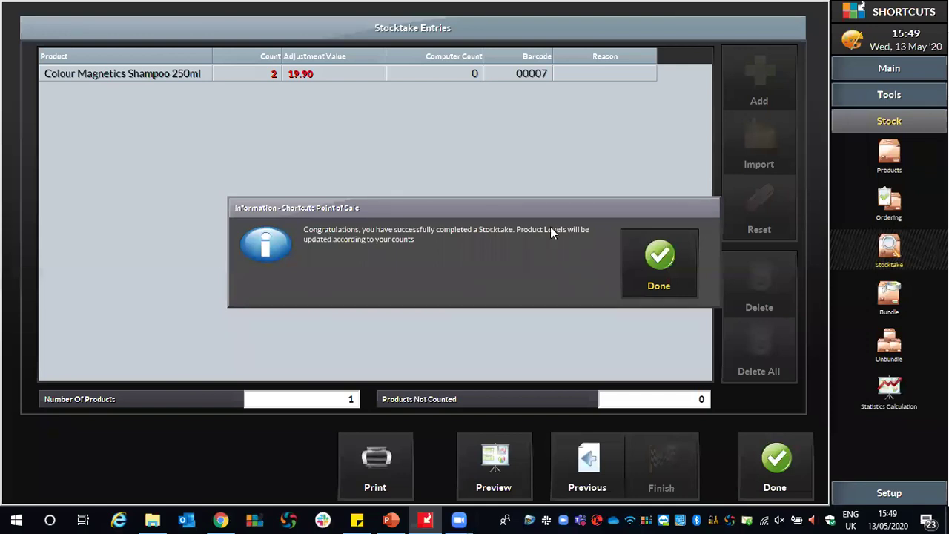
left_click(651, 269)
left_click(786, 459)
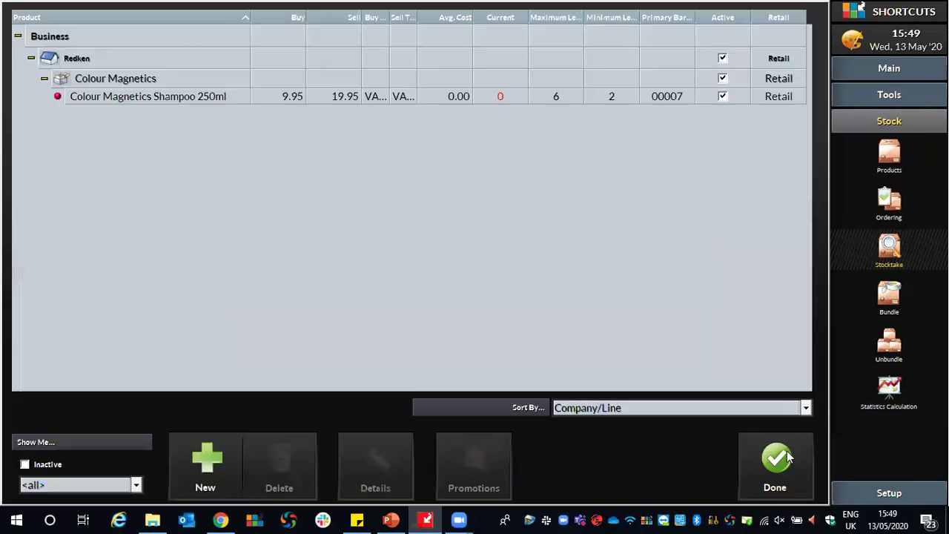
Close and reopen the product list and expand Redken and Colour Magnetics to check the shampoo's current level.
left_click(799, 480)
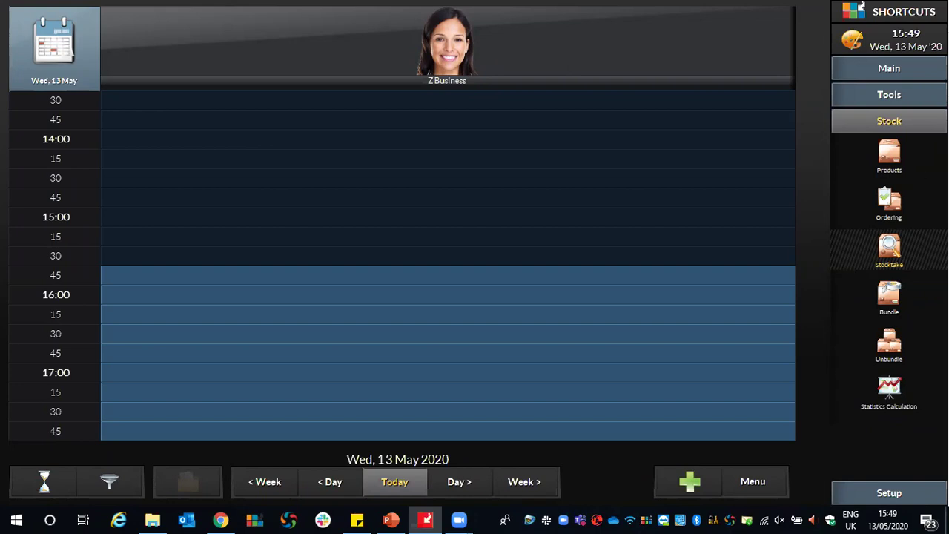
left_click(890, 156)
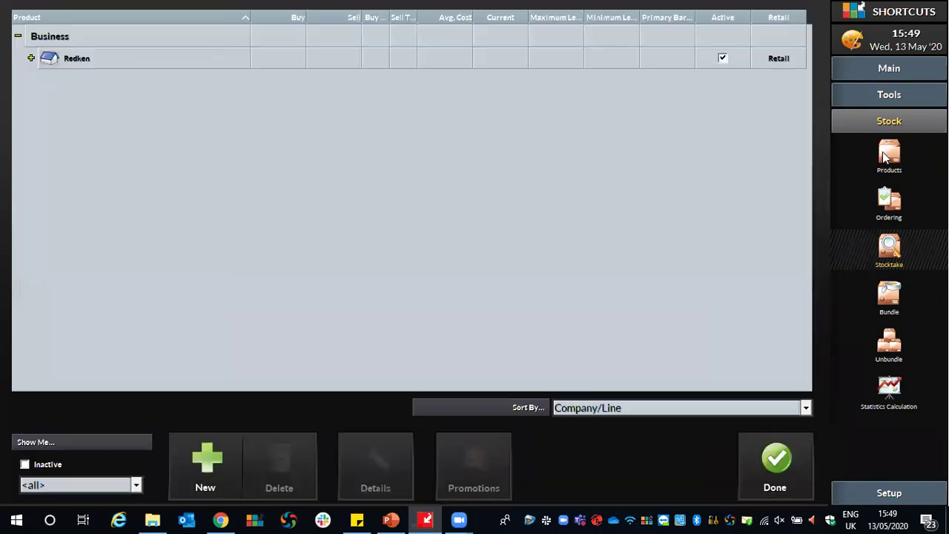
left_click(31, 58)
left_click(44, 78)
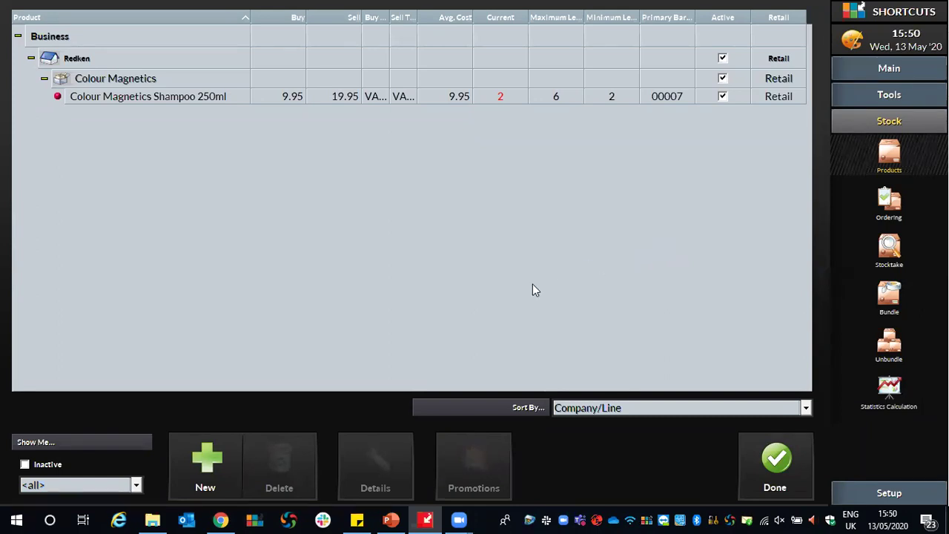
Switch to the shopifyexport folder in File Explorer and run the ExportProductsForShopify batch file as administrator, allowing it past the Windows security checks.
left_click(151, 519)
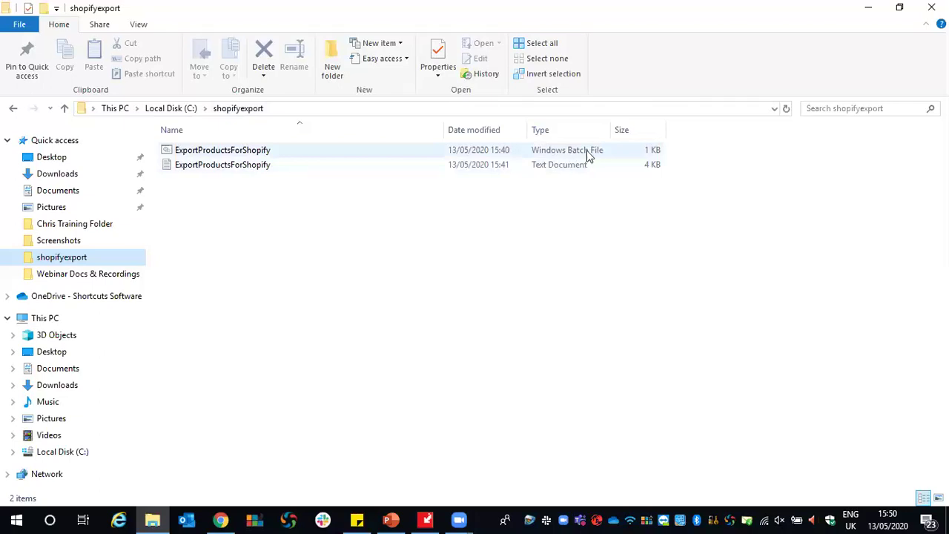
right_click(276, 154)
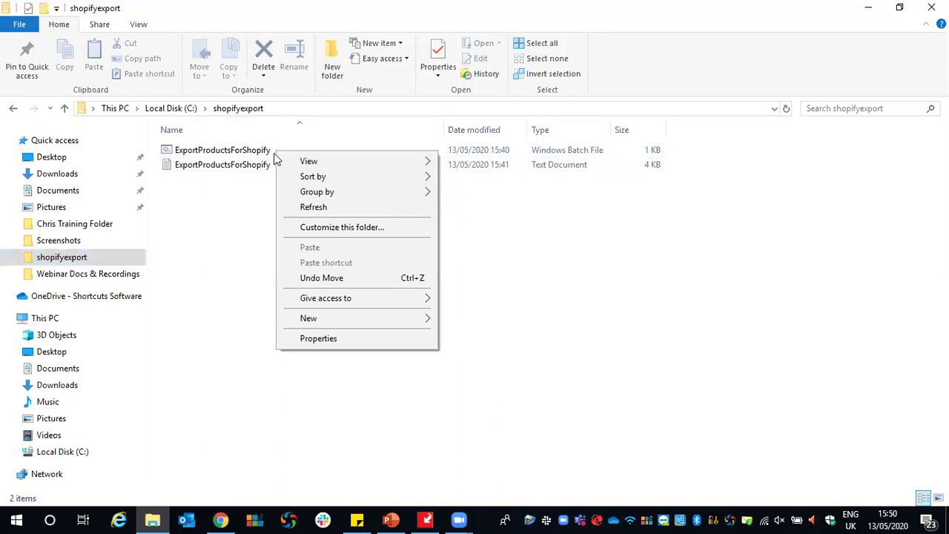
left_click(248, 178)
left_click(248, 153)
right_click(246, 153)
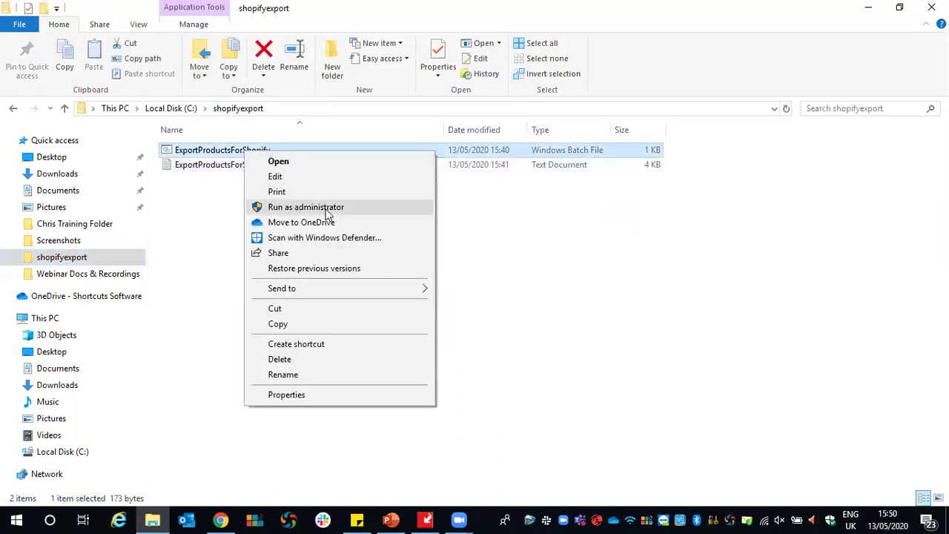
left_click(277, 211)
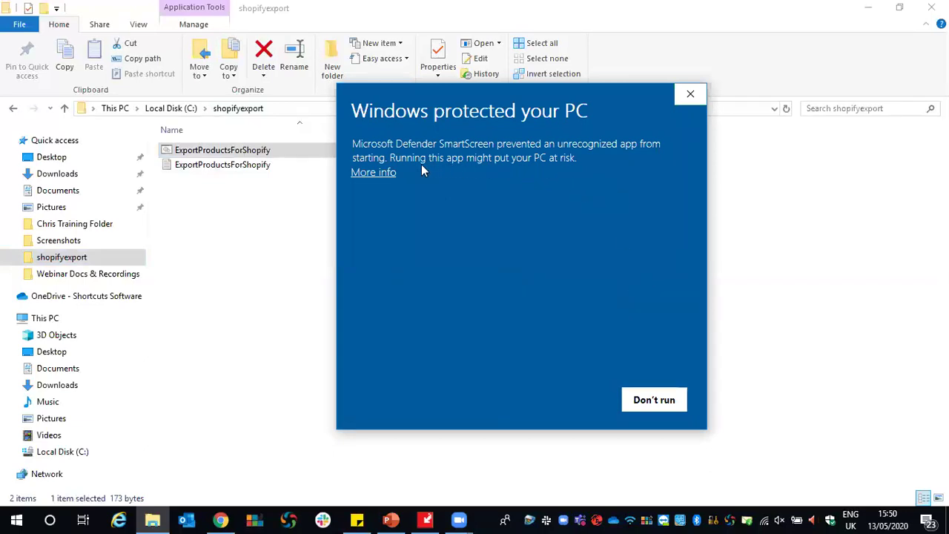
left_click(380, 175)
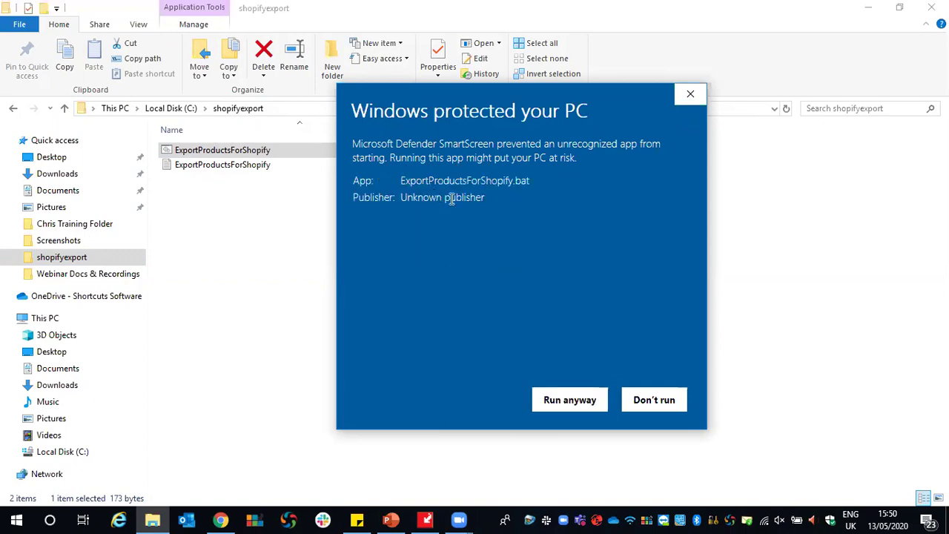
left_click(566, 403)
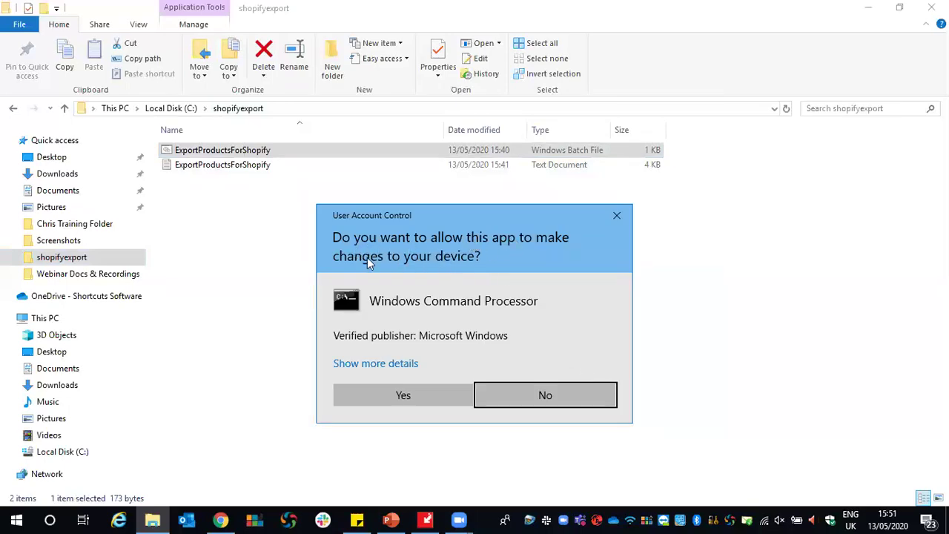
left_click(420, 398)
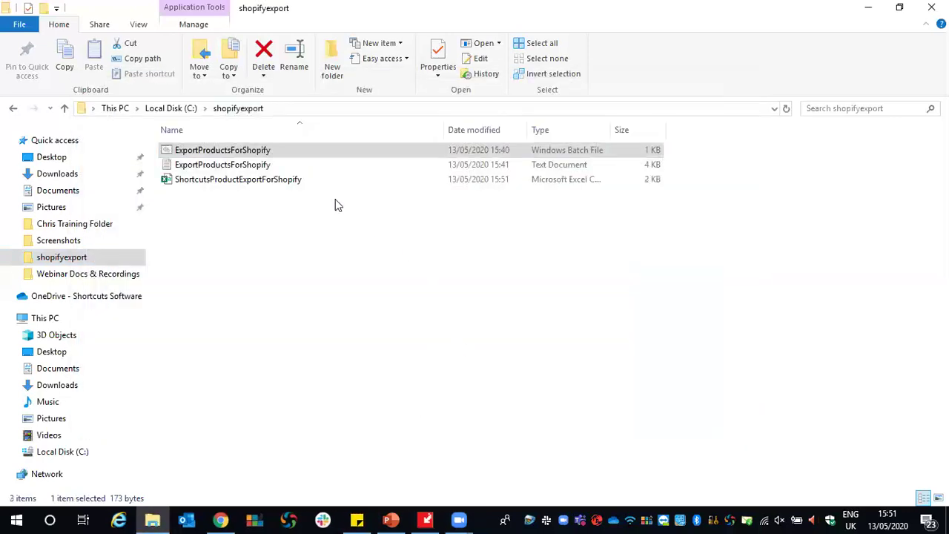
Open the ShortcutsProductExportForShopify file in Excel to check the exported product data, and minimise the workbook.
double_click(218, 183)
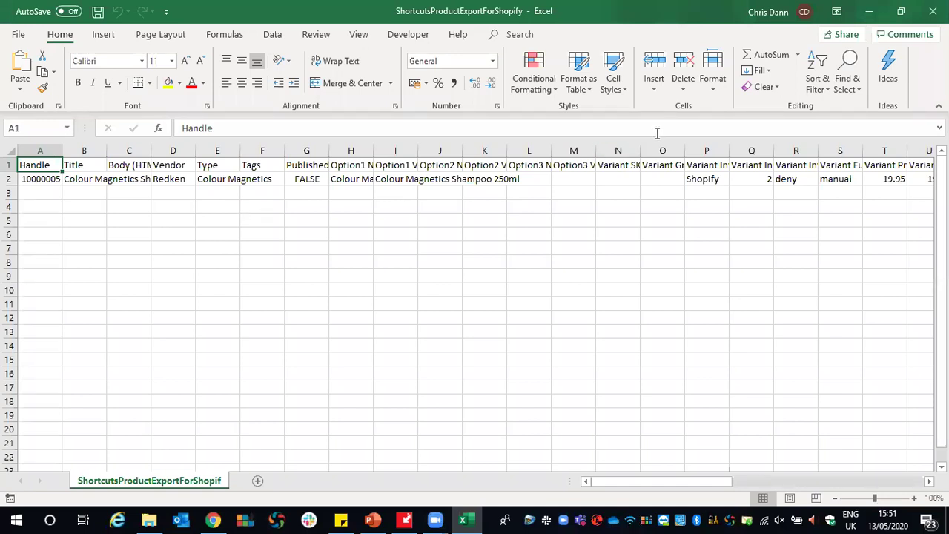
left_click(870, 12)
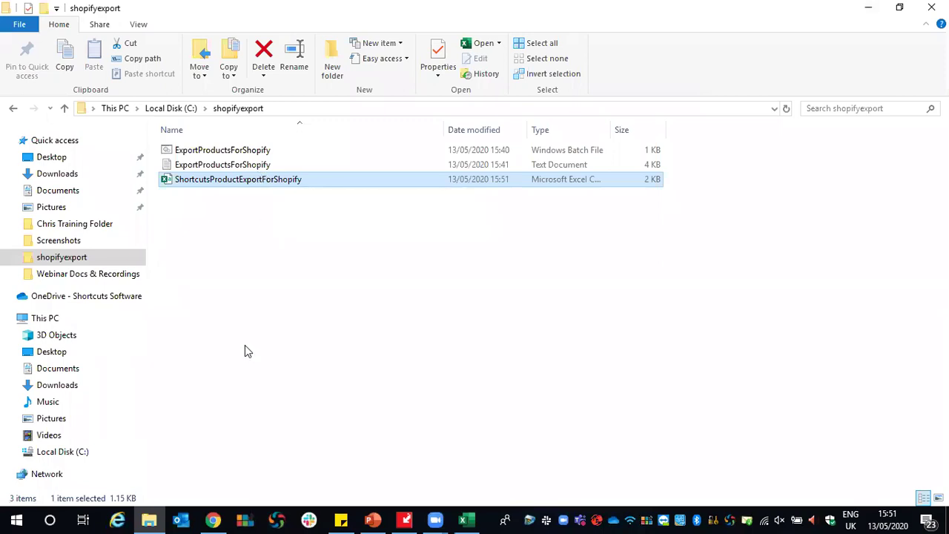
Switch to the Shopify admin in Chrome and start a CSV import from the store's product list.
left_click(215, 519)
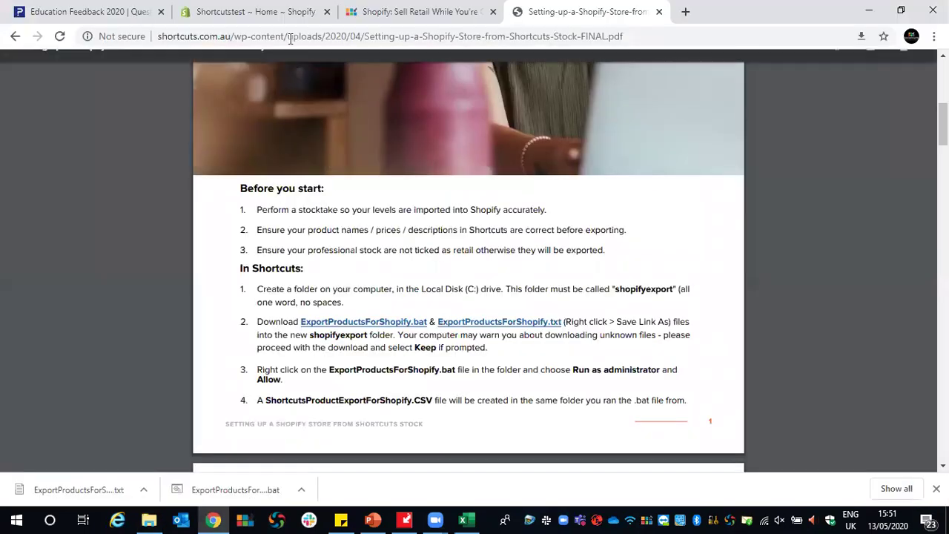
left_click(288, 12)
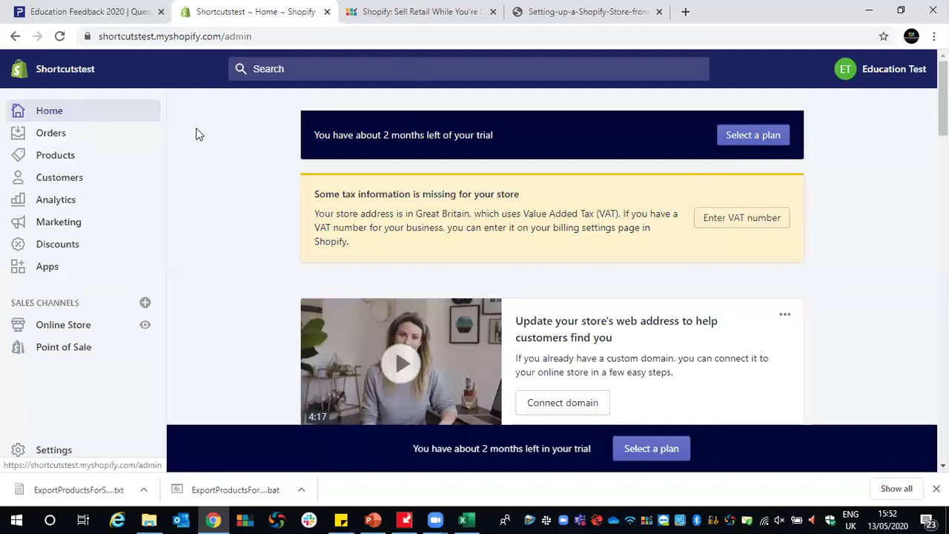
left_click(77, 162)
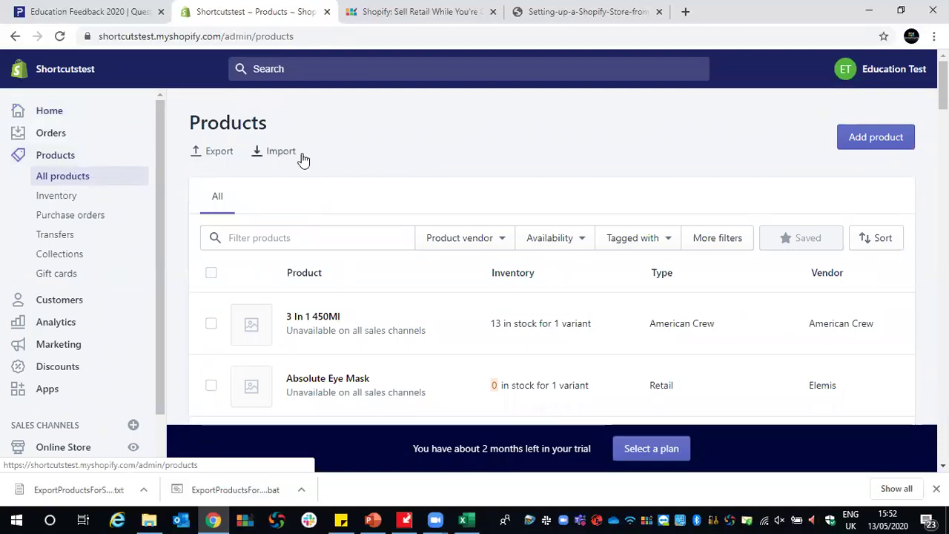
mouse_move(383, 344)
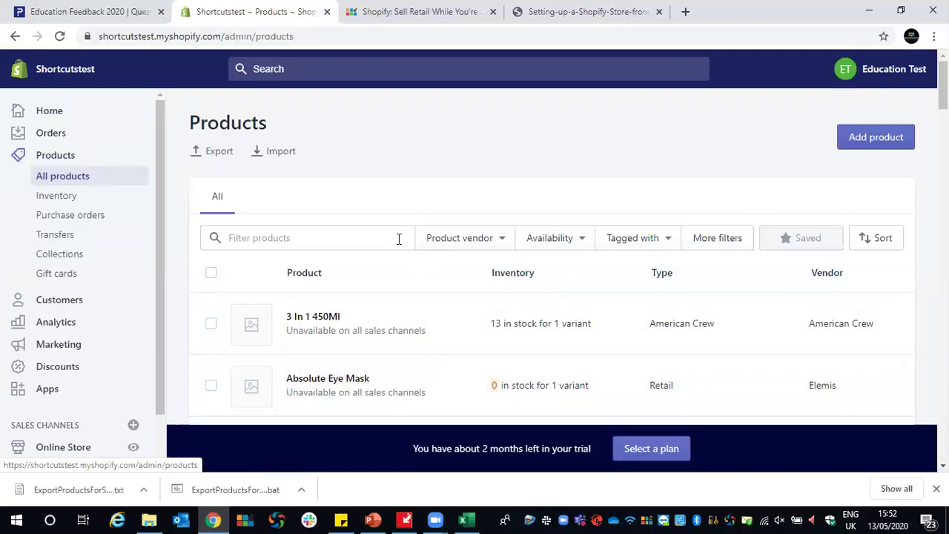
left_click(280, 152)
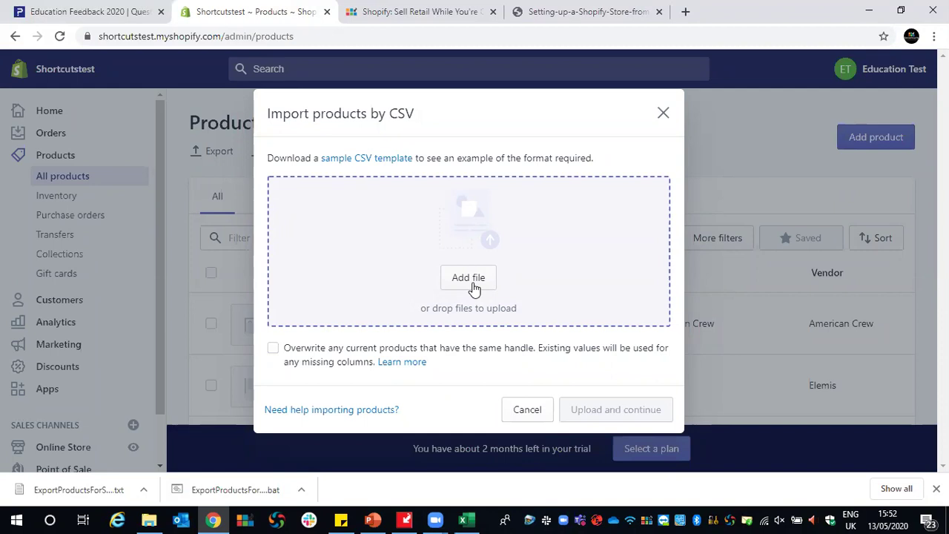
Add ShortcutsProductExportForShopify.CSV from the shopifyexport folder, upload it without overwriting existing products and import the products.
left_click(473, 279)
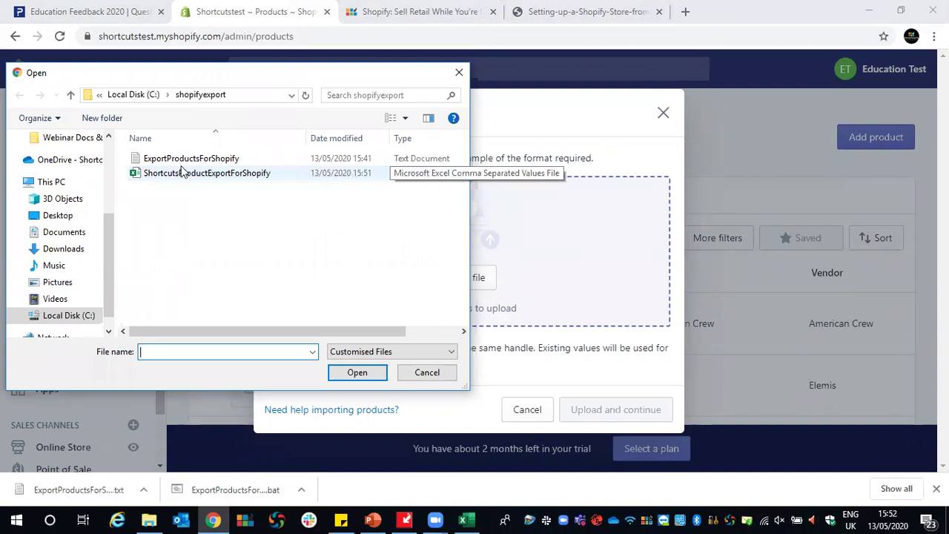
left_click(159, 175)
left_click(358, 373)
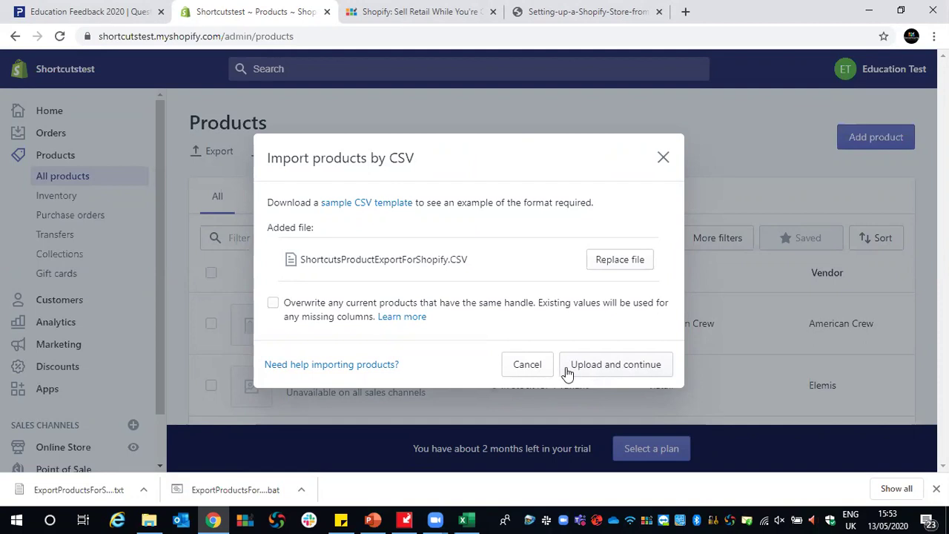
left_click(615, 374)
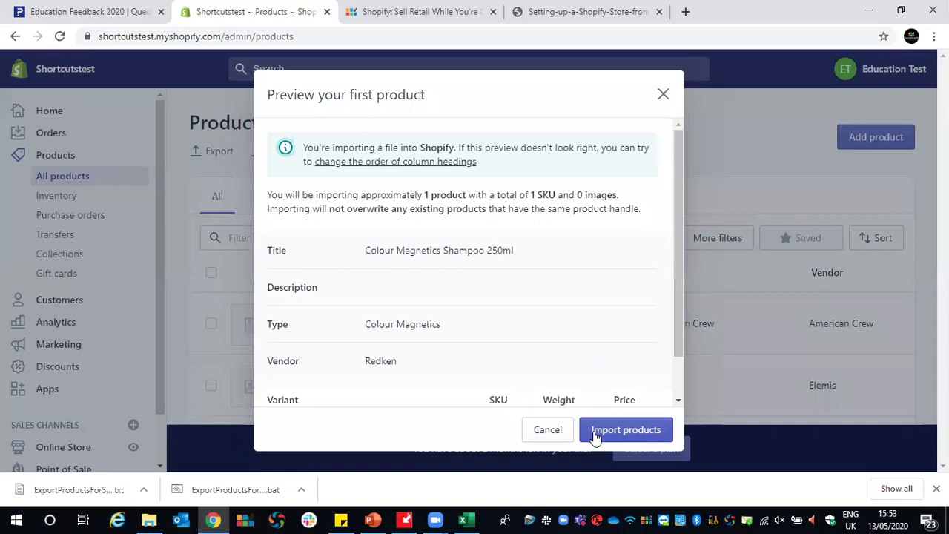
left_click(638, 434)
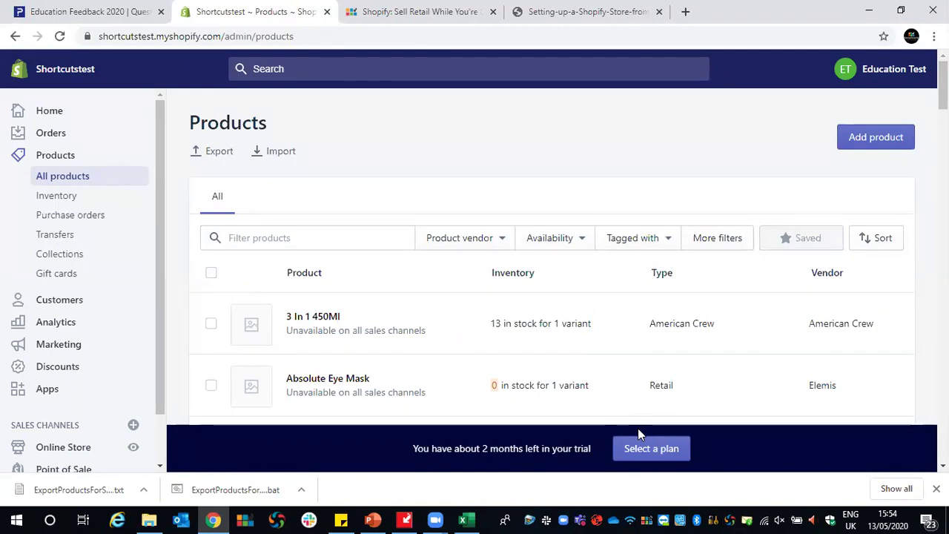
Switch to Shortcuts, close the product list and open the payment types setup in the configuration.
left_click(404, 519)
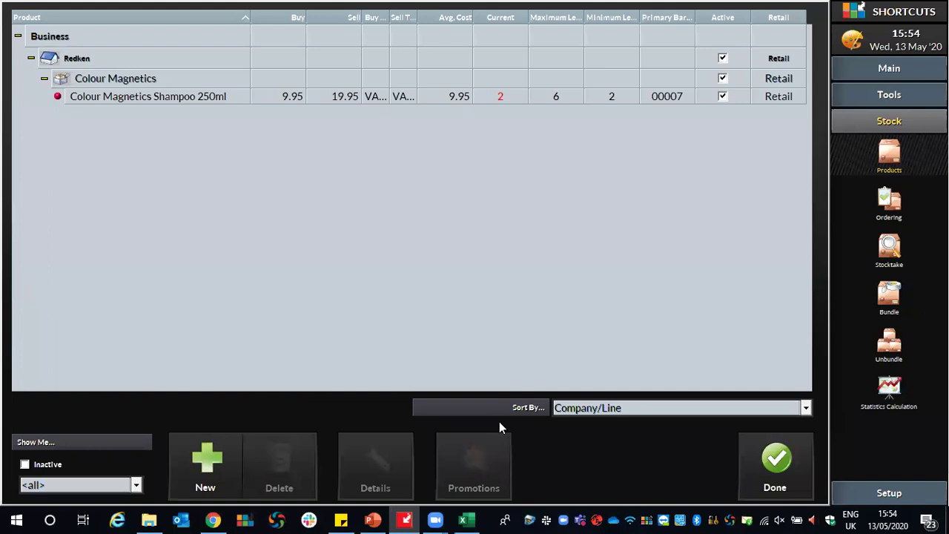
left_click(773, 456)
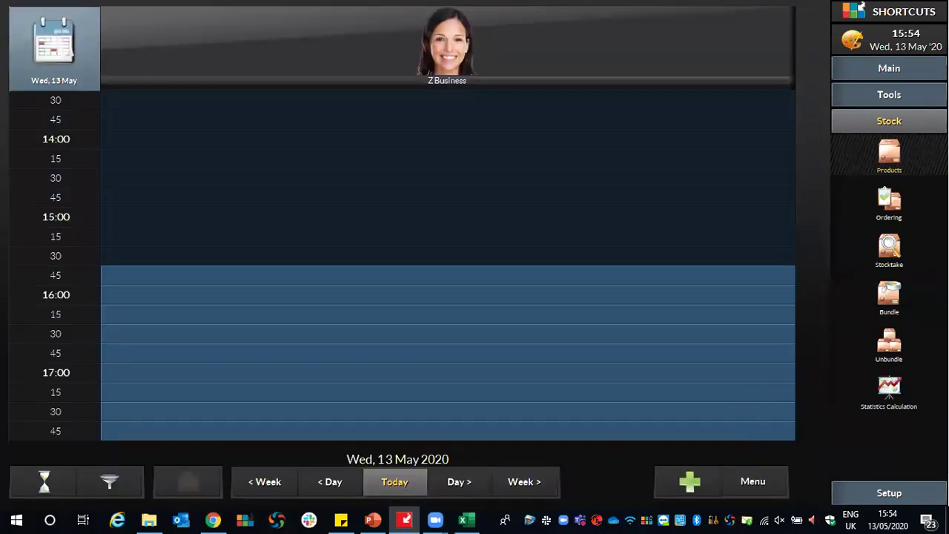
left_click(888, 500)
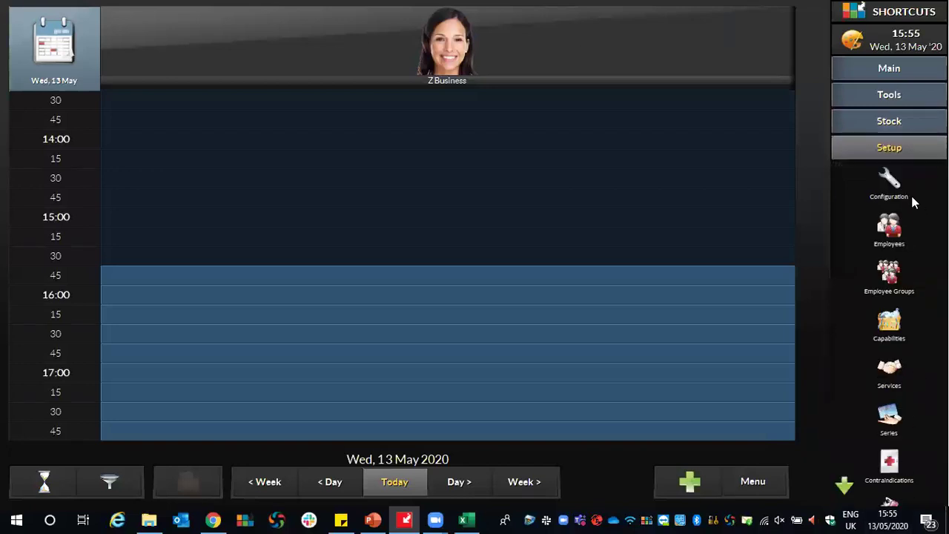
left_click(890, 186)
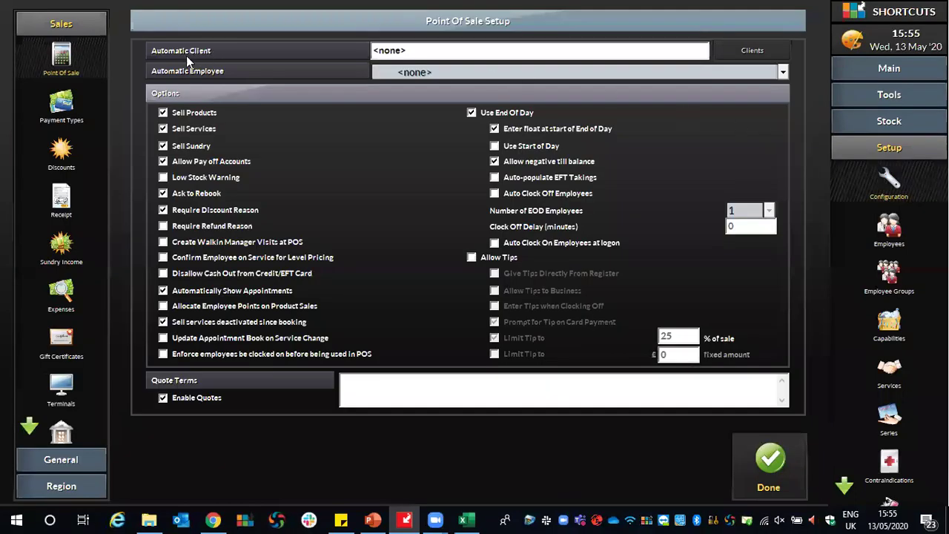
left_click(63, 107)
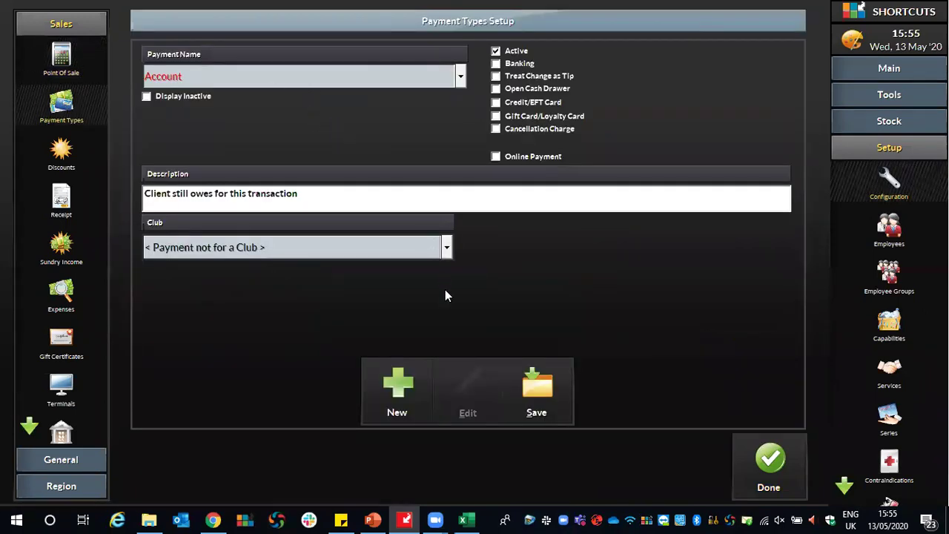
Create a new payment type named Shopify, save it and leave the configuration.
left_click(399, 391)
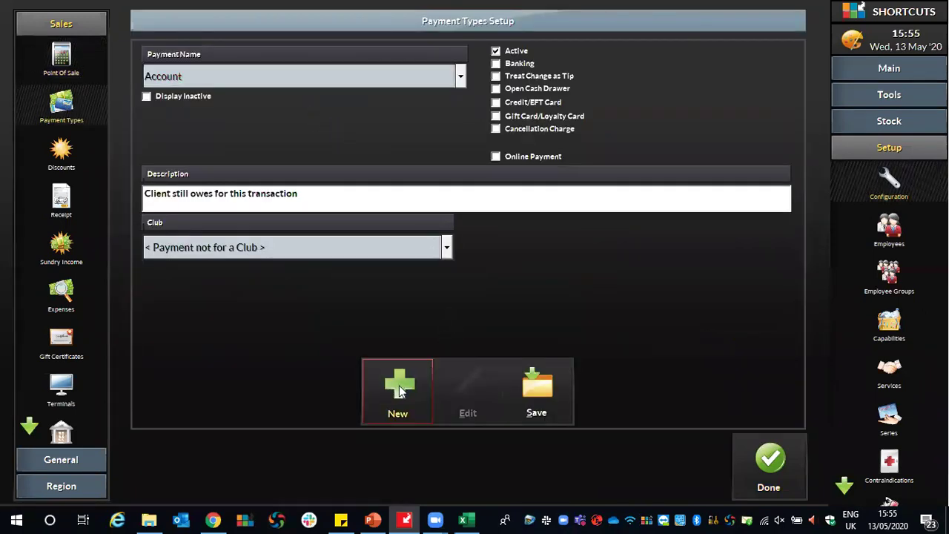
type("Shopify")
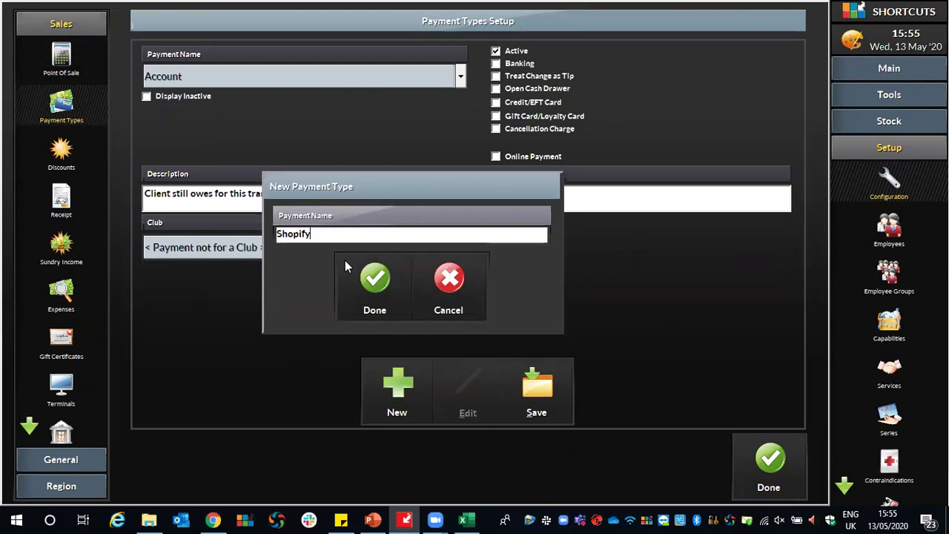
left_click(374, 275)
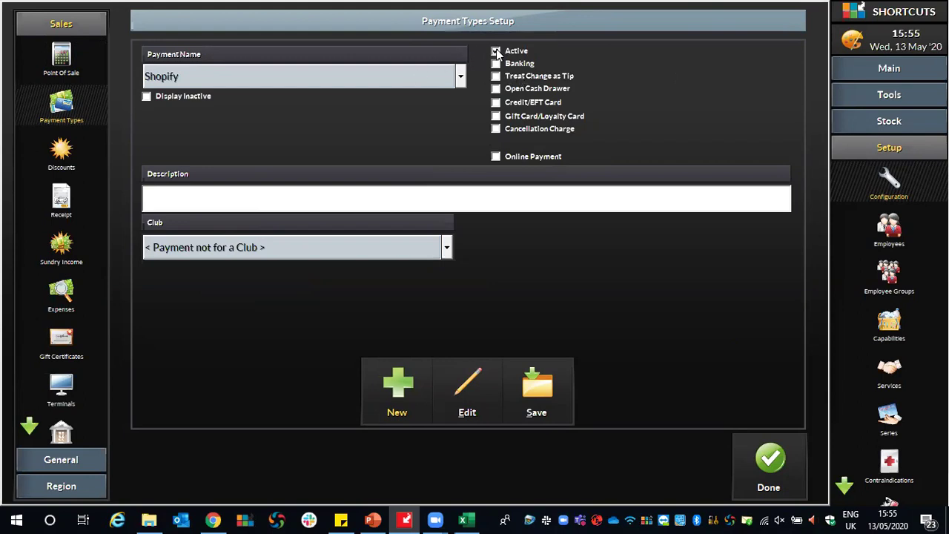
left_click(553, 376)
left_click(756, 464)
left_click(656, 294)
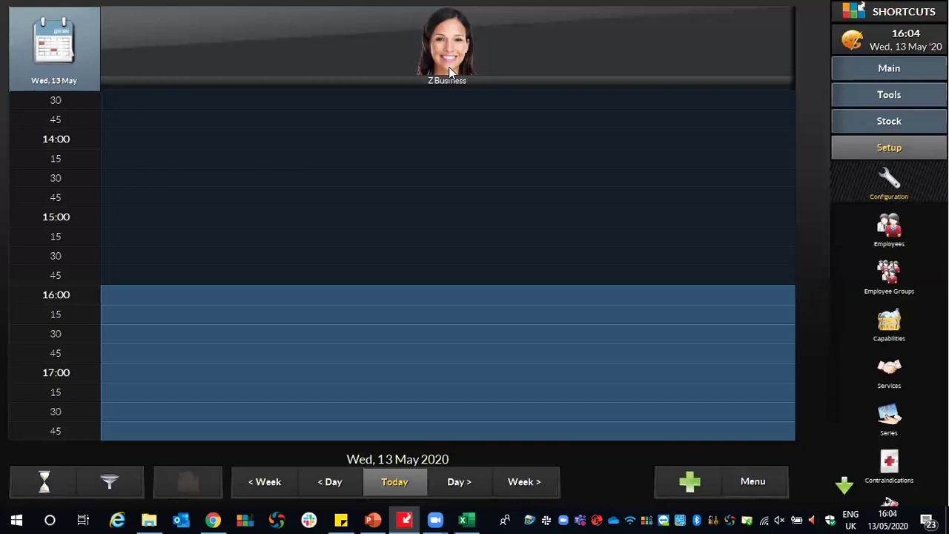
Switch to Chrome and look through the Shopify setup guide PDF and the how-to resources on the shortcuts.com.au/shopify page.
left_click(213, 519)
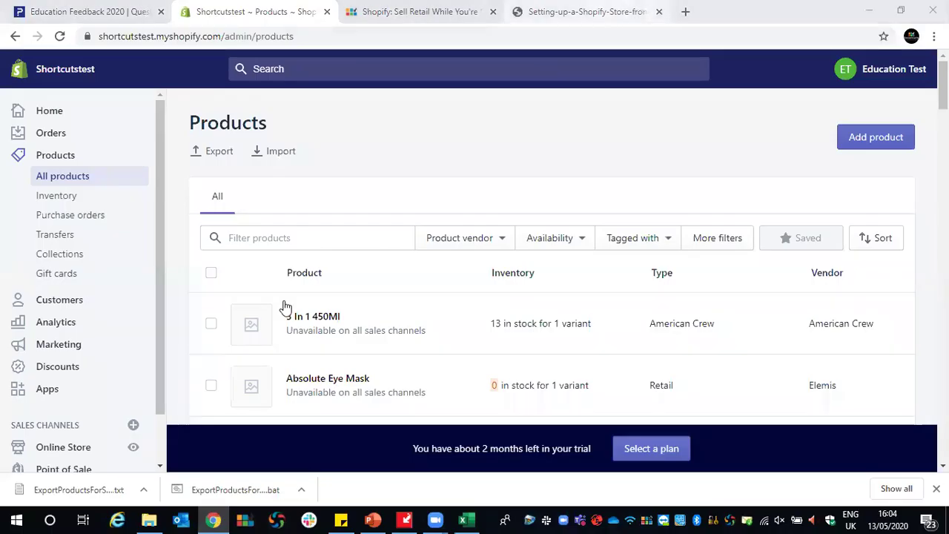
left_click(579, 12)
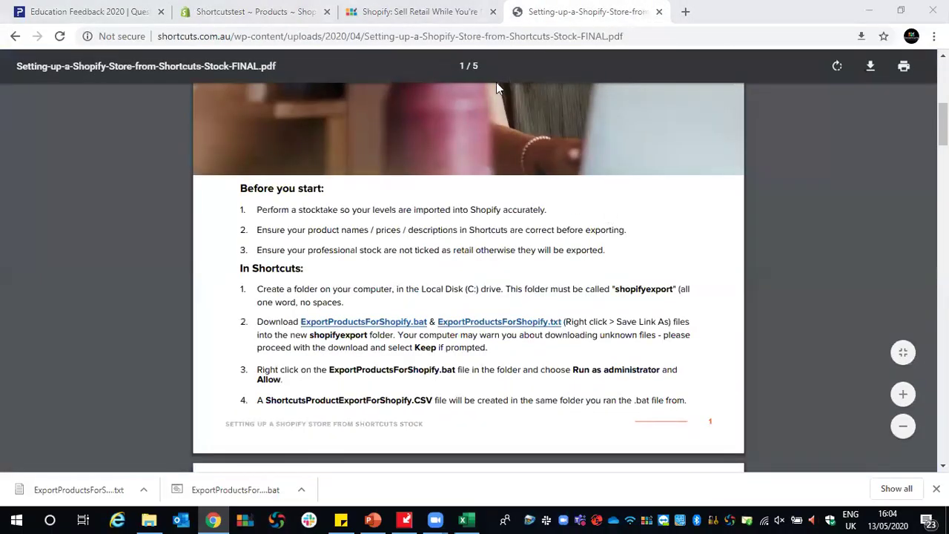
left_click(406, 21)
scroll(417, 219, "up", 1)
scroll(417, 220, "up", 4)
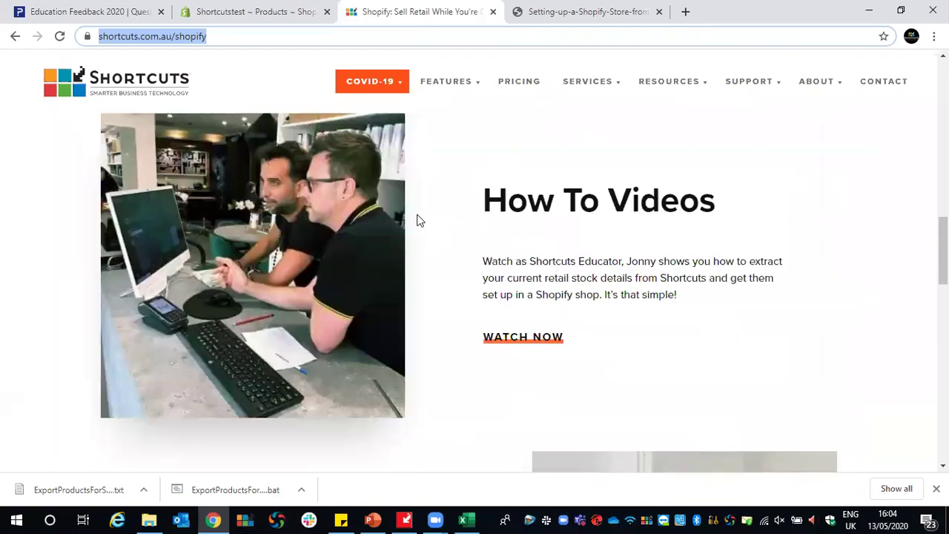